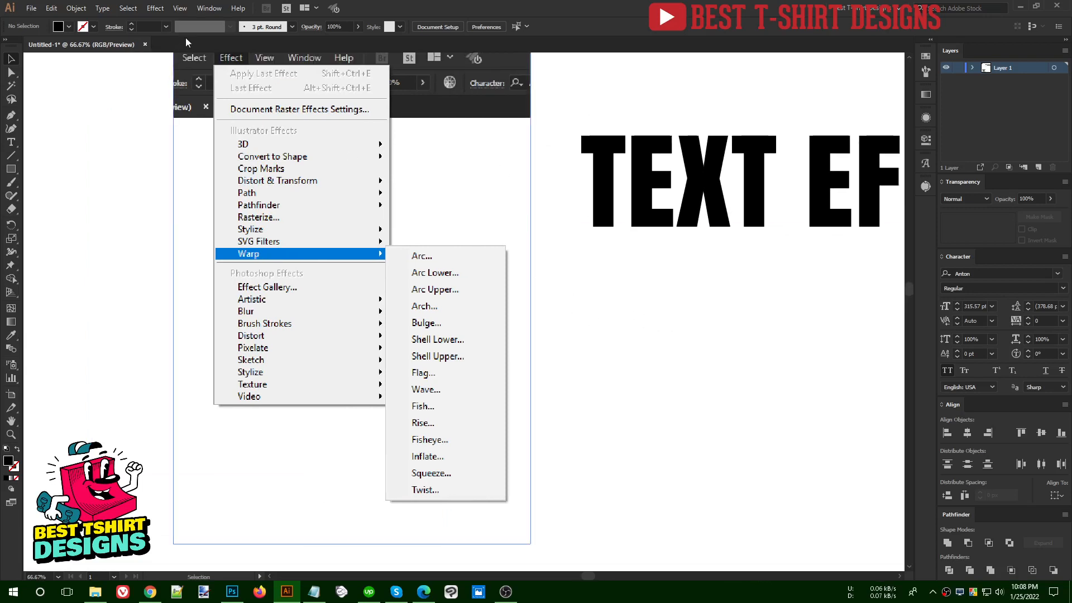
Step: Examine the available Warp effects in the Effect menu and in the reference screenshot on the artboard
left_click(156, 8)
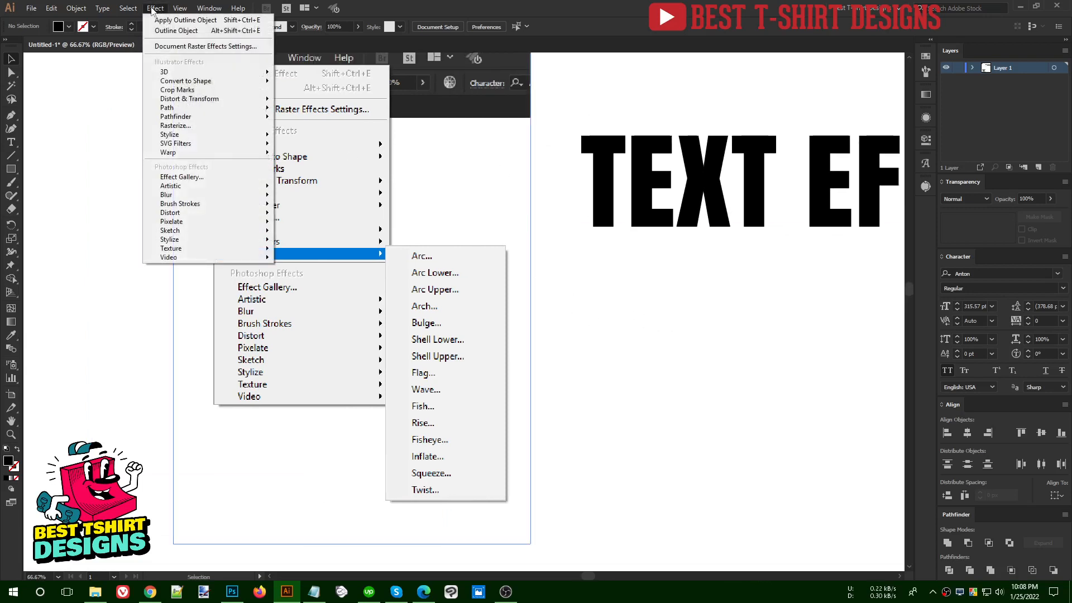
mouse_move(173, 152)
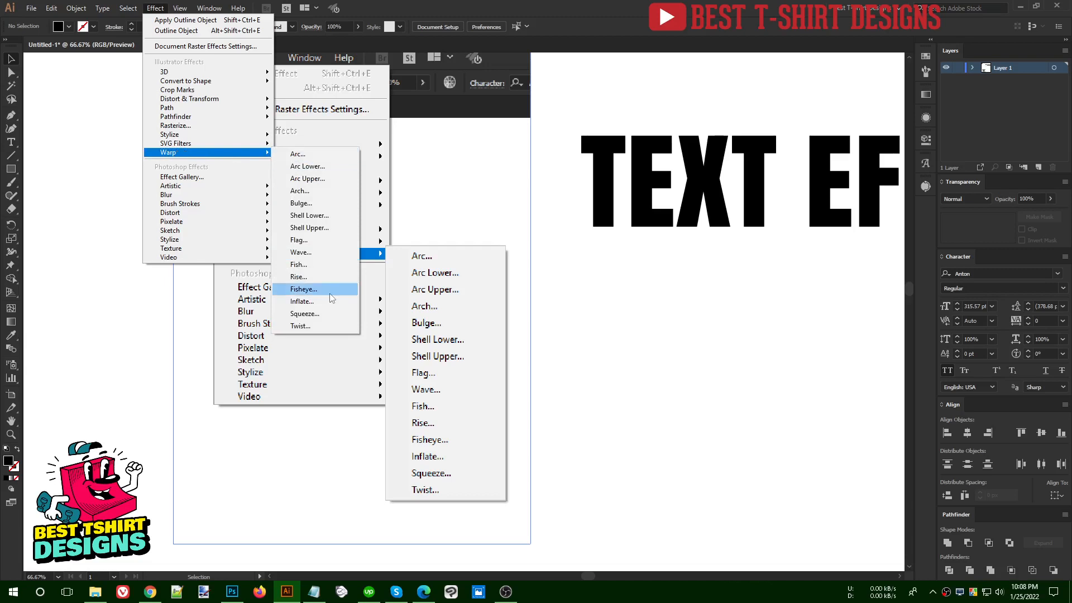
left_click(624, 330)
scroll(123, 396, "up", 1)
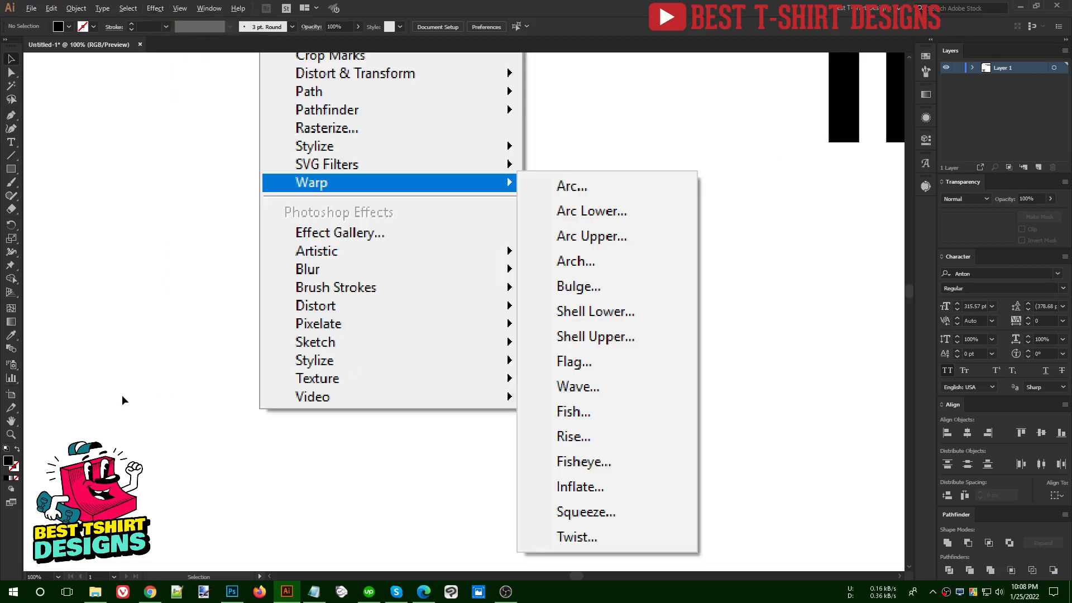
left_click_drag(670, 401, 555, 339)
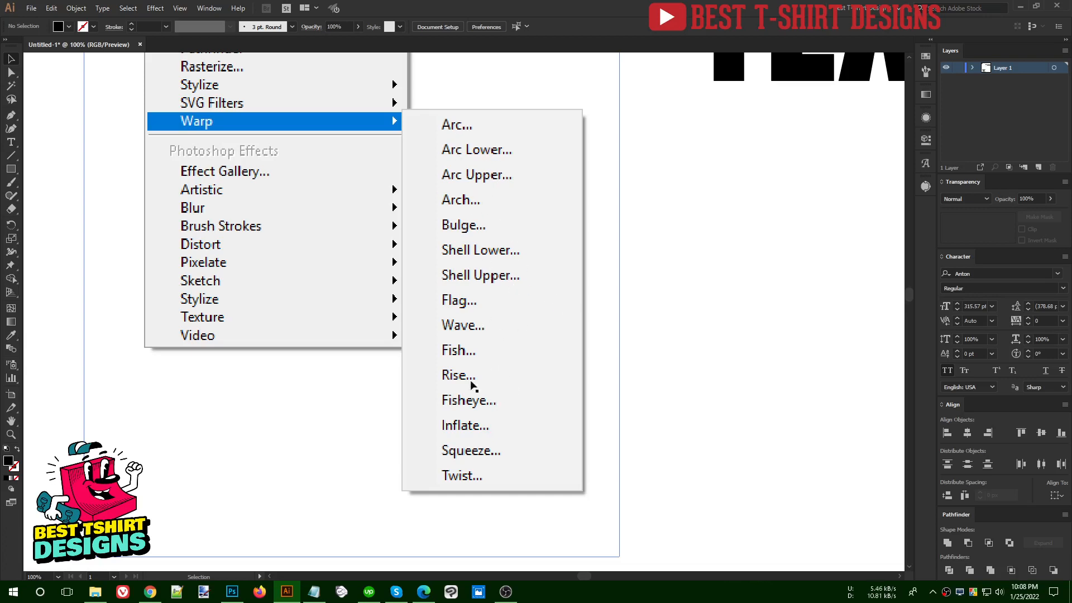
scroll(314, 361, "down", 1)
left_click_drag(596, 326, 495, 339)
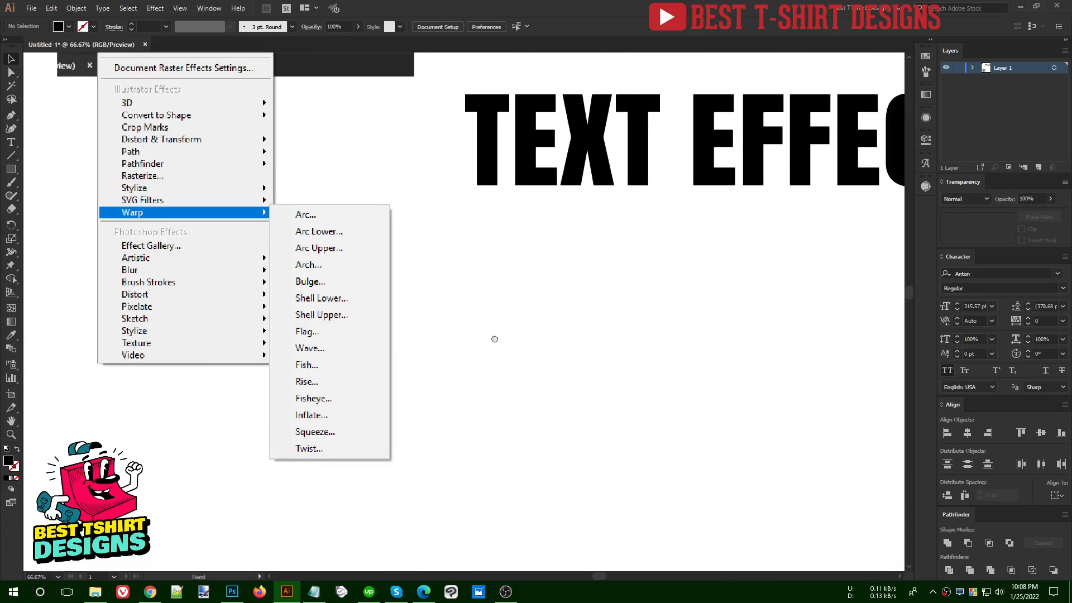
Step: Draw a black rectangle about 816 by 215 px beneath the TEXT EFFECTS lettering and move it above the lettering
left_click(11, 168)
mouse_move(491, 254)
left_mouse_down()
mouse_move(810, 335)
mouse_move(796, 334)
left_mouse_up()
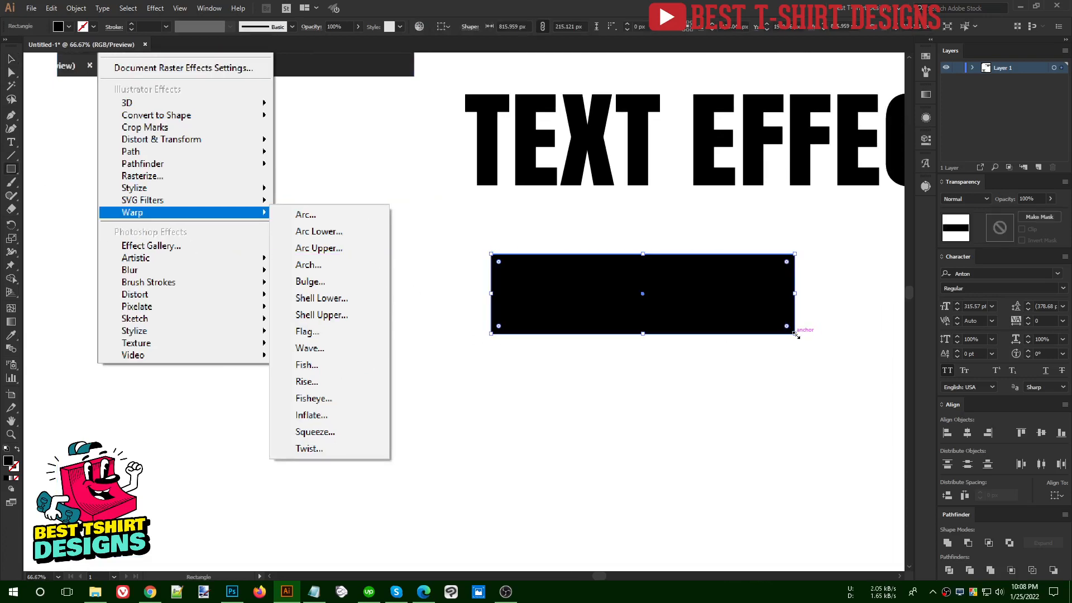
key("v")
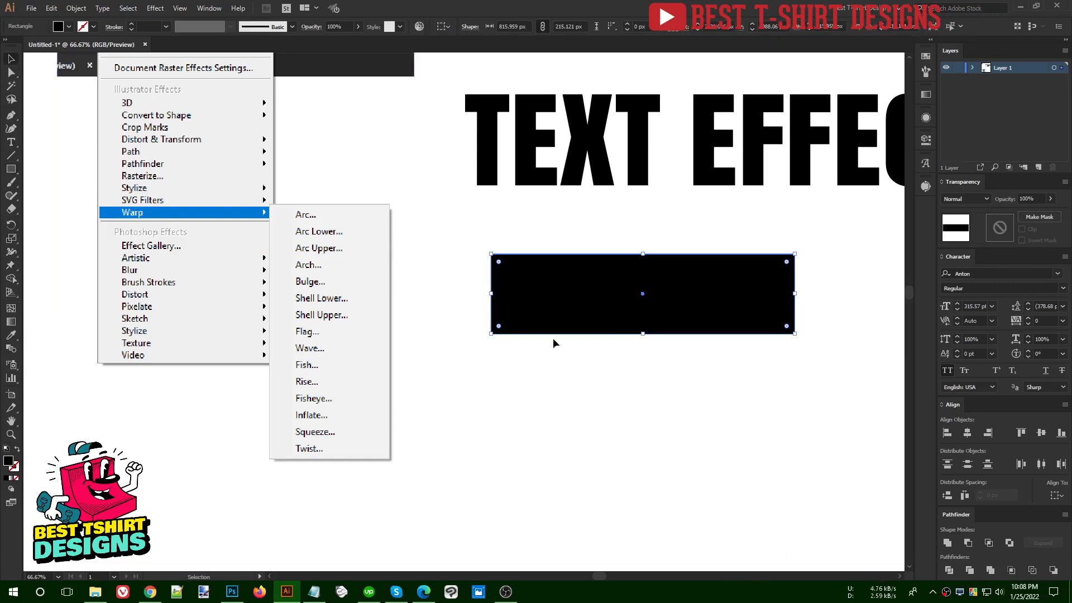
scroll(232, 365, "down", 1)
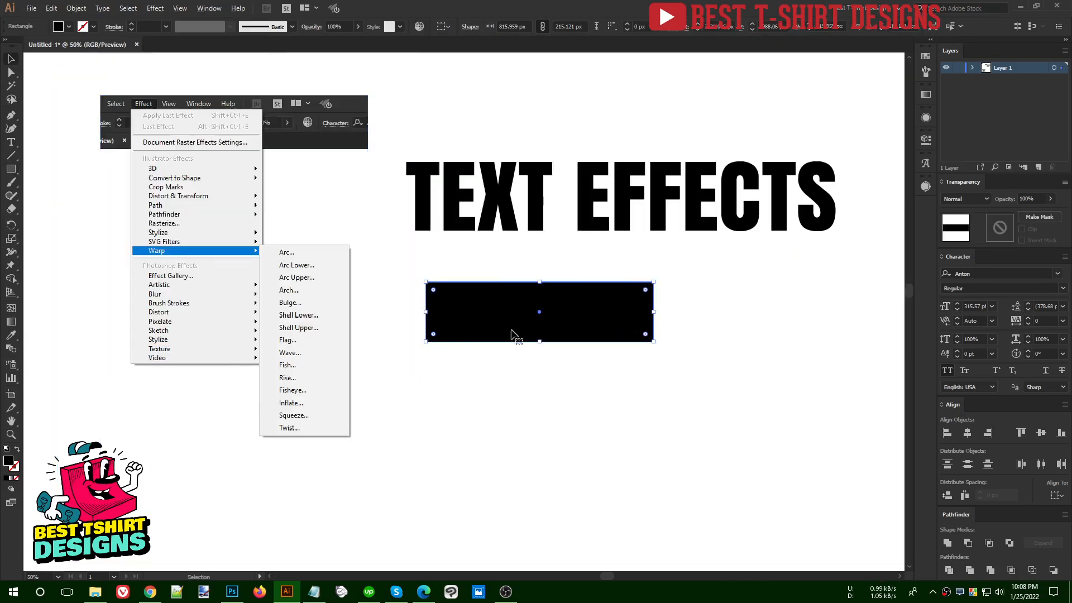
scroll(469, 342, "down", 1)
left_click_drag(486, 330, 566, 140)
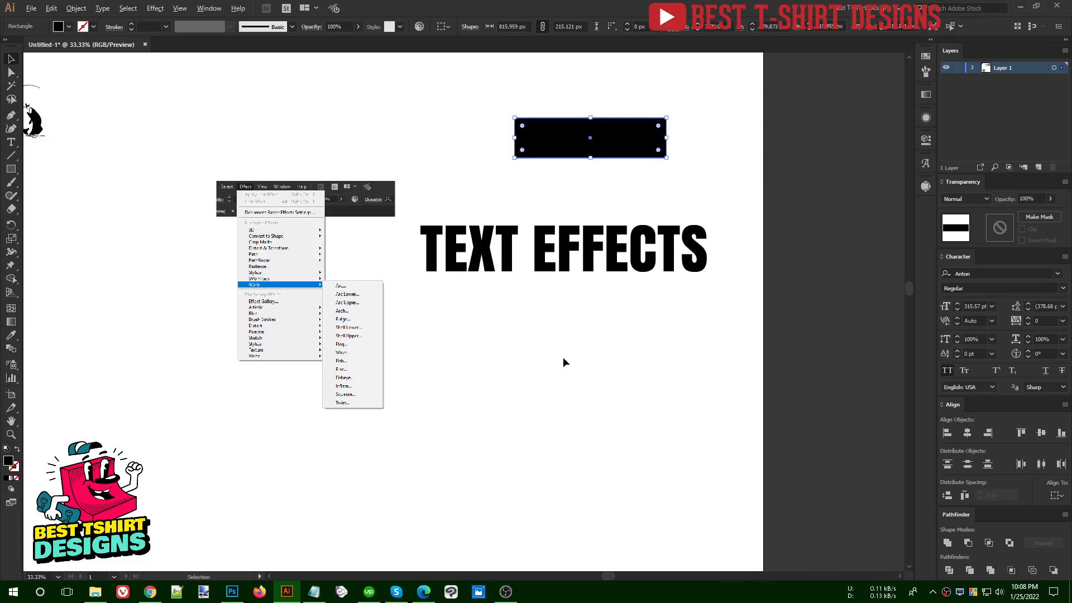
Step: Move the TEXT EFFECTS text straight down a little, away from the black rectangle
scroll(563, 362, "up", 1)
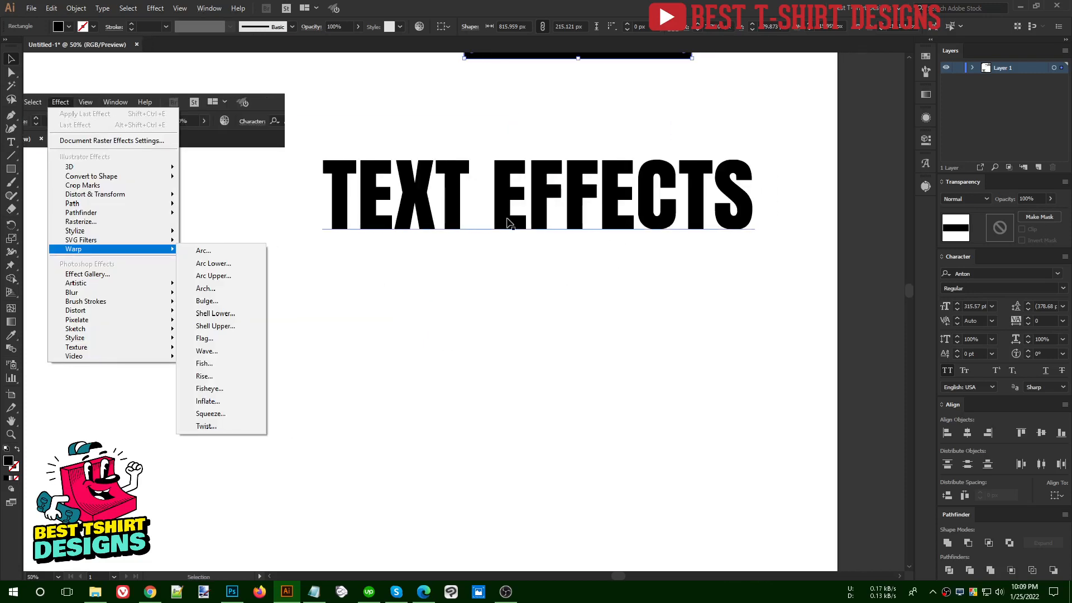
left_click(560, 253)
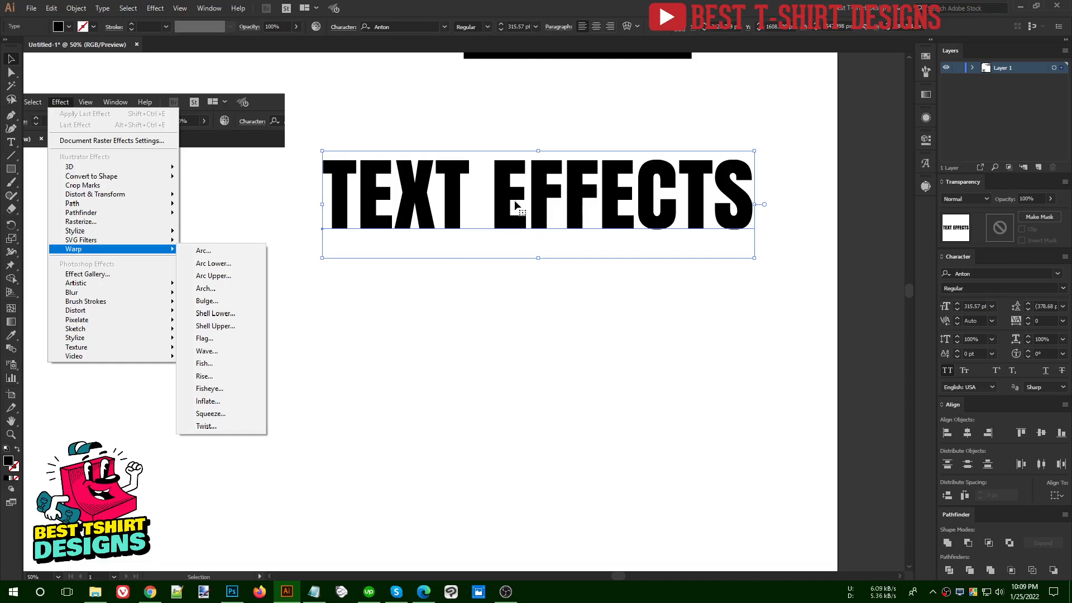
left_click_drag(511, 208, 511, 235)
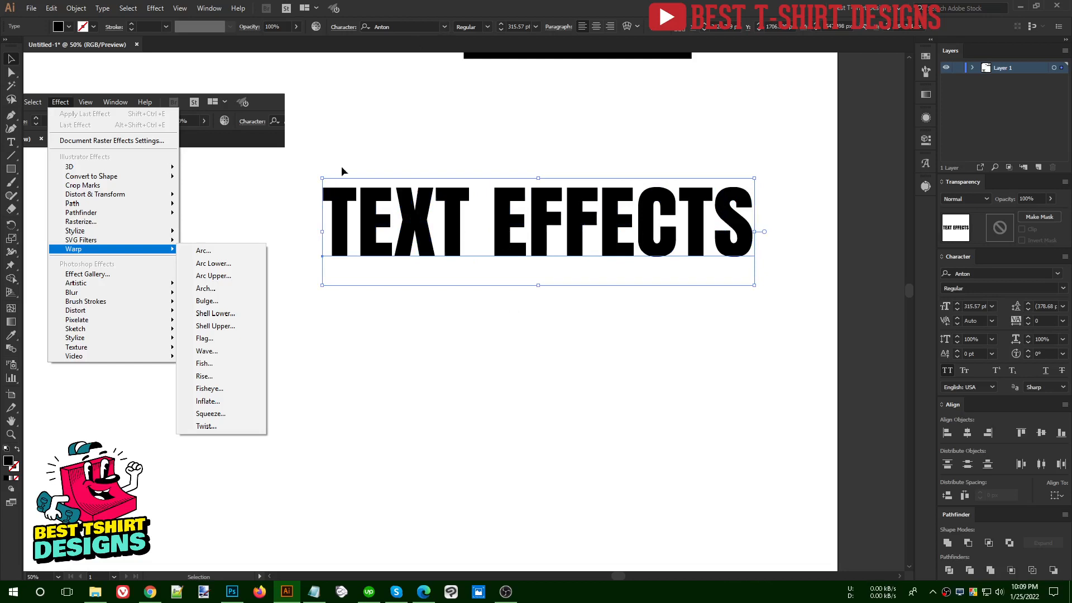
Step: Open the Arc warp options for the TEXT EFFECTS text and place the dialog beneath the arched lettering
left_click(155, 7)
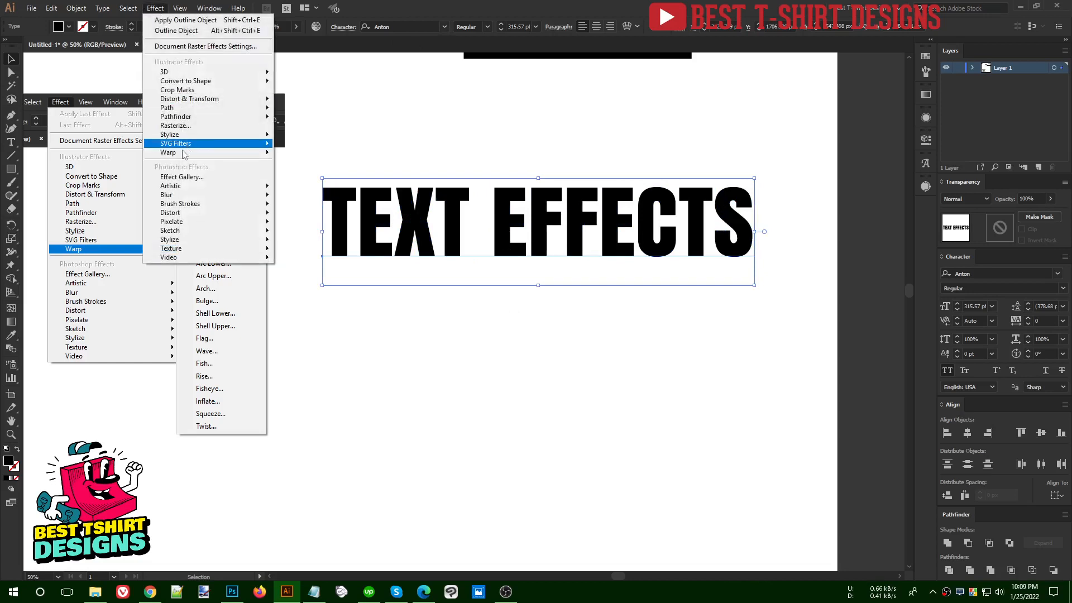
mouse_move(181, 156)
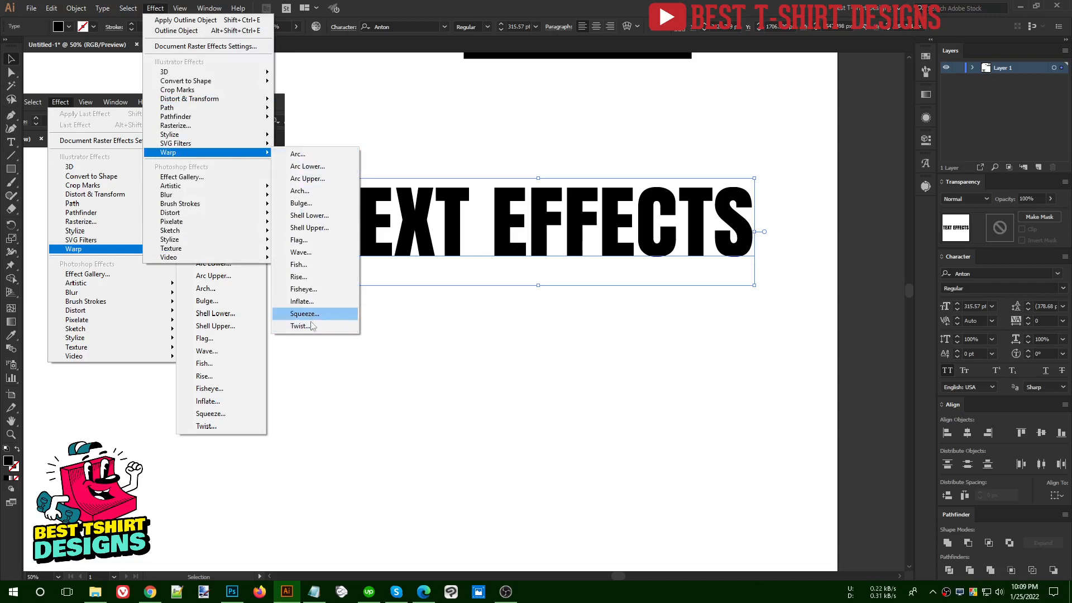
left_click(308, 156)
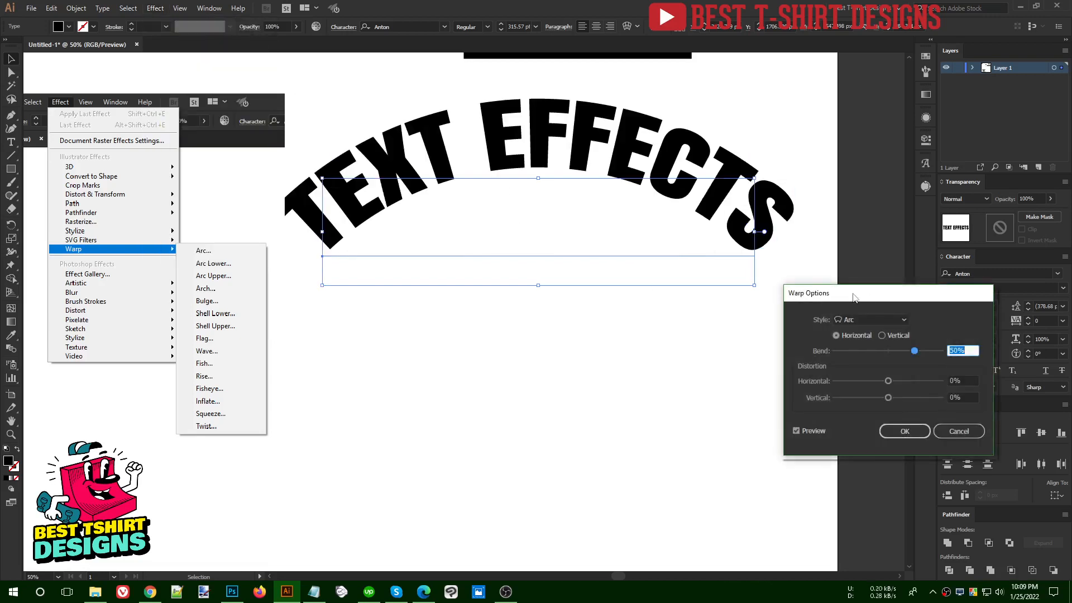
left_click_drag(853, 297, 516, 278)
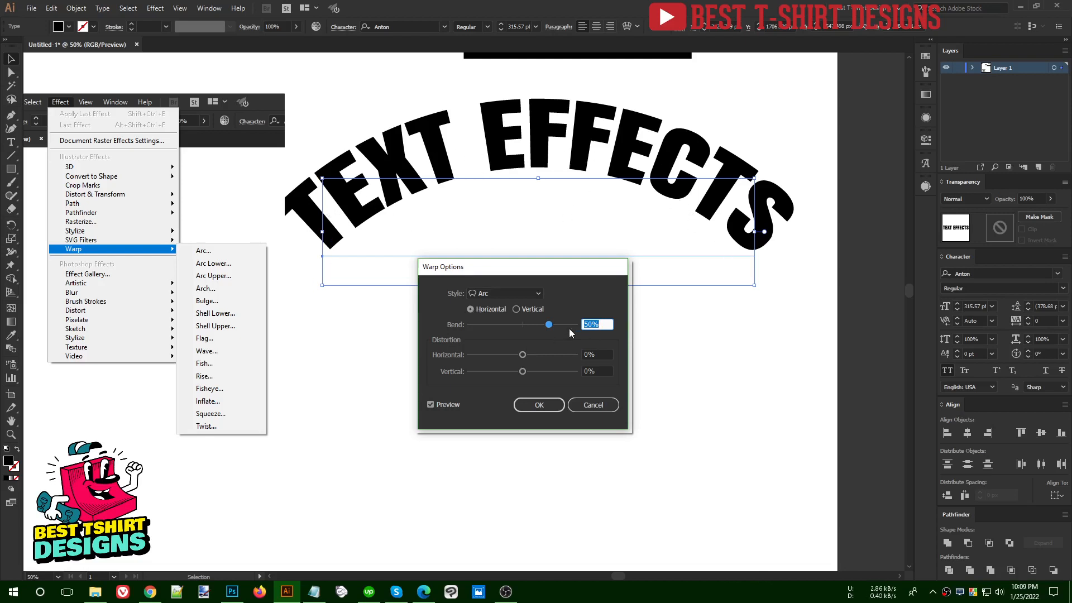
Step: Try stronger and weaker horizontal arc bends on the text, including 60%, 20% and 30%, and return the bend to 50%
key("shift+Up")
key("shift+Up")
key("shift+Up")
key("shift+Up")
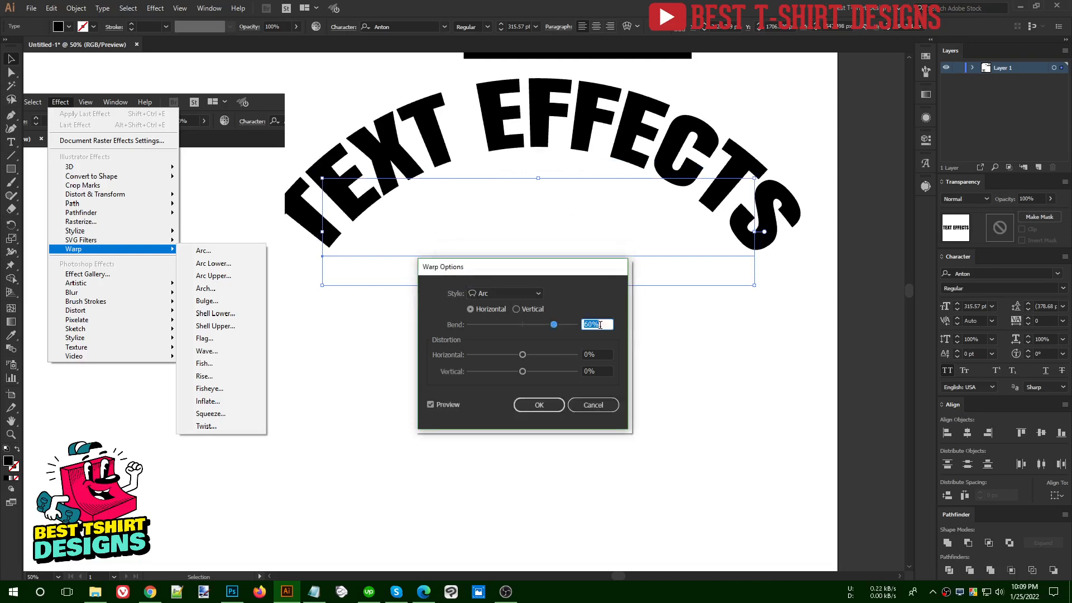
key("shift+Down")
key("shift+Down")
key("shift+Down")
key("shift+Down")
key("shift+Down")
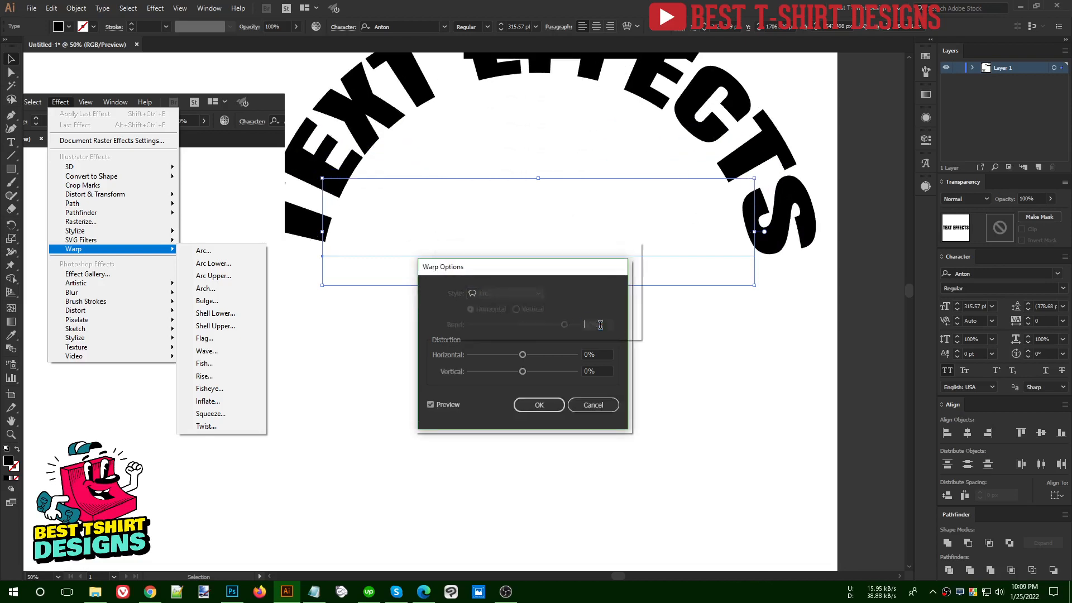
key("shift+Down")
key("shift+Down")
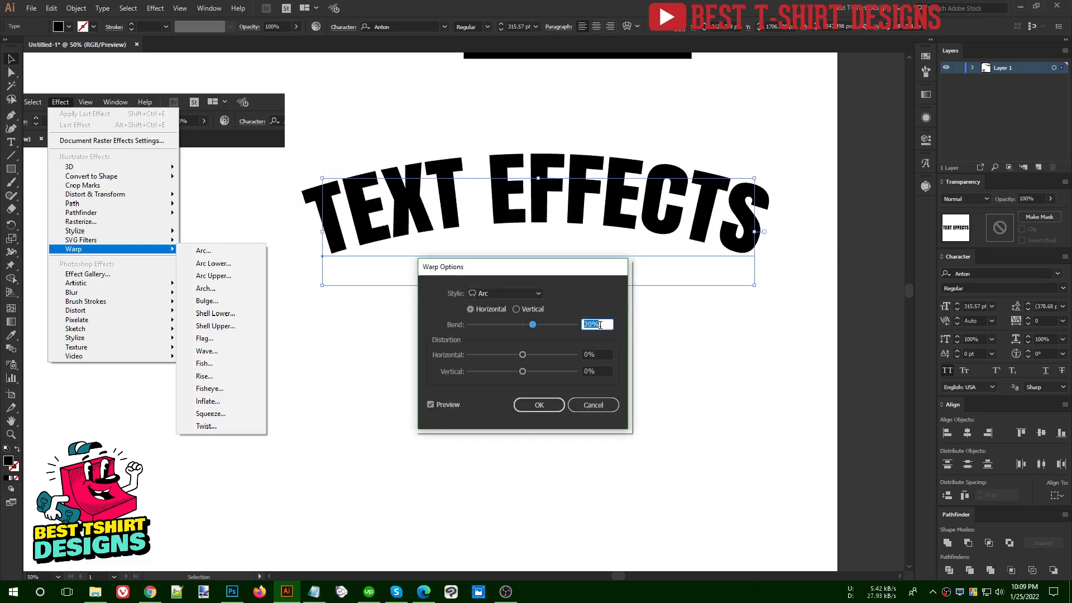
key("shift+Down")
key("shift+Down")
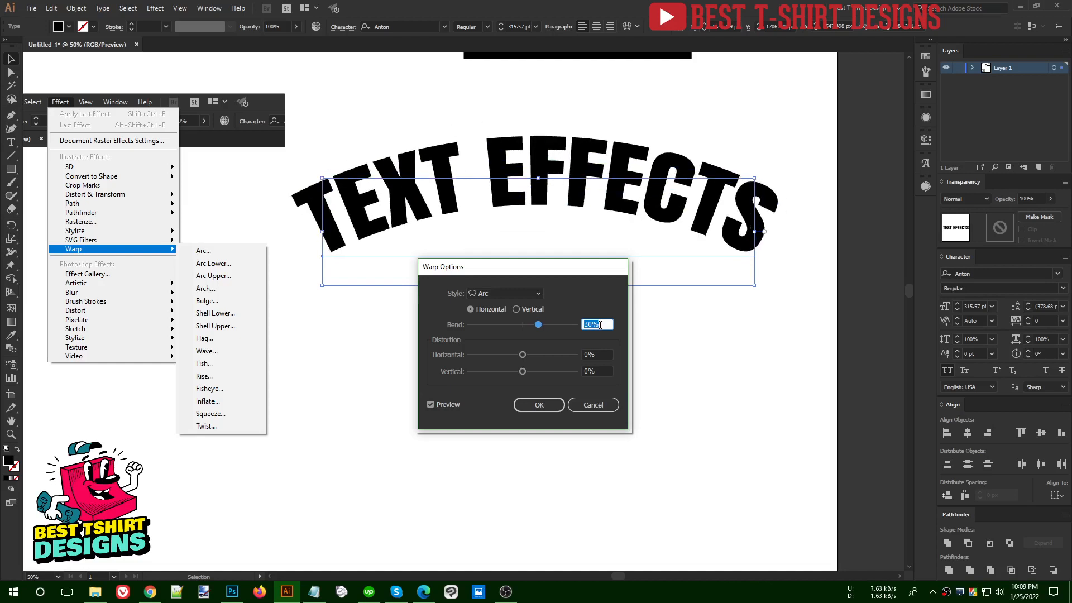
key("shift+Up")
key("shift+Up")
key("shift+Up")
key("shift+Up")
key("shift+Up")
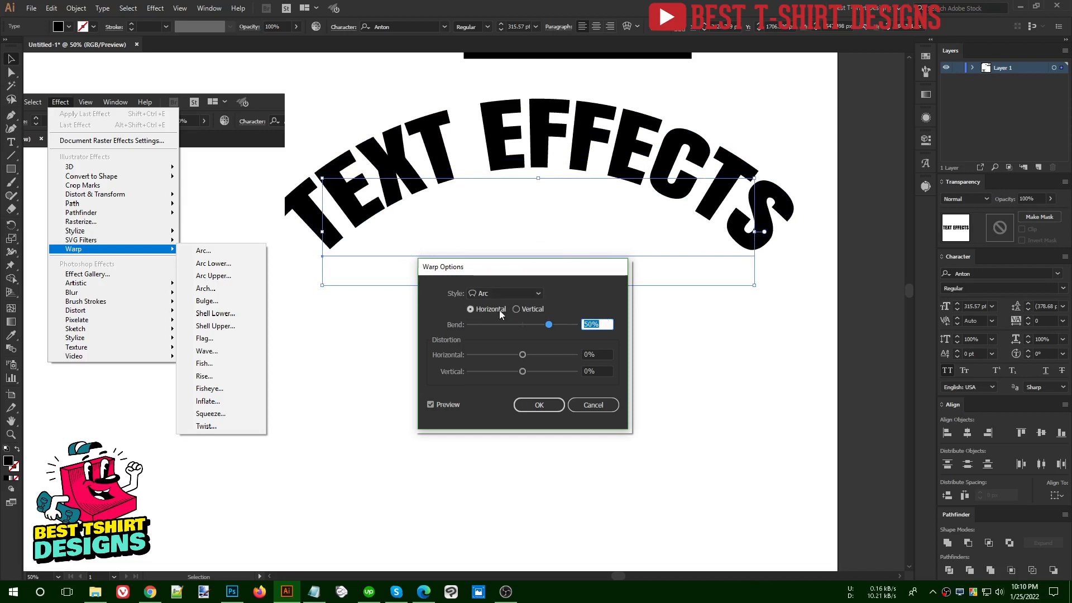
Step: Try a vertical arc on the text with the bend reduced to 10%, keeping the dialog clear of the lettering
left_click(517, 310)
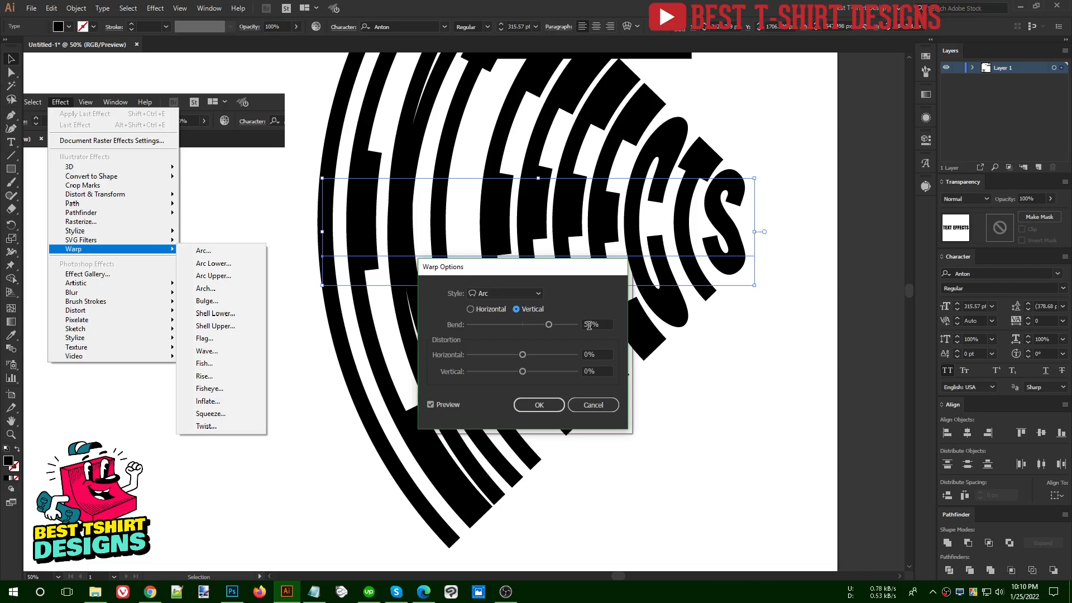
scroll(599, 324, "down", 4)
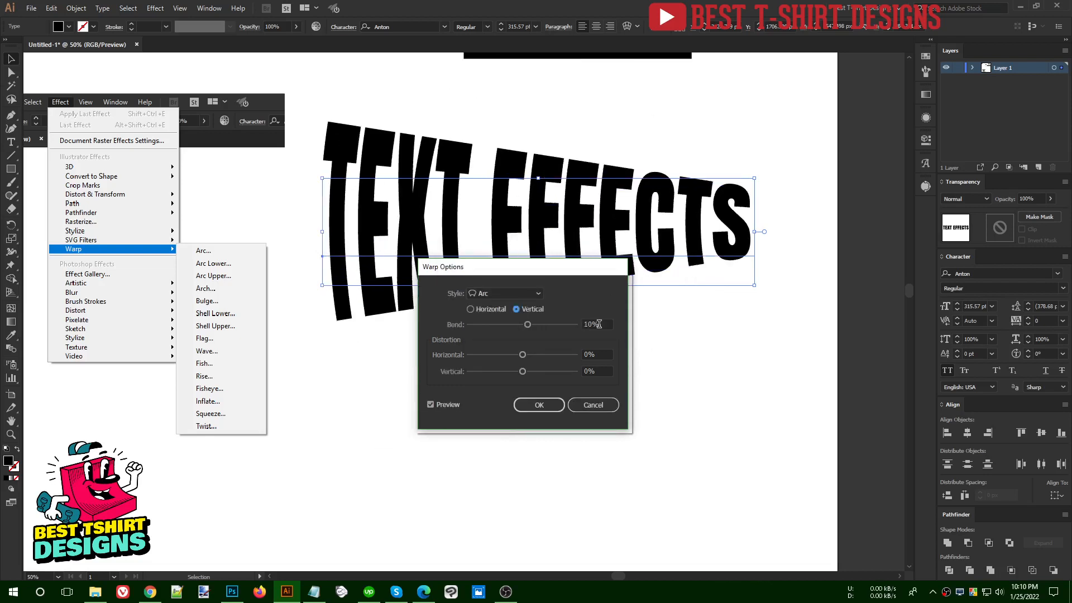
left_click_drag(515, 266, 514, 336)
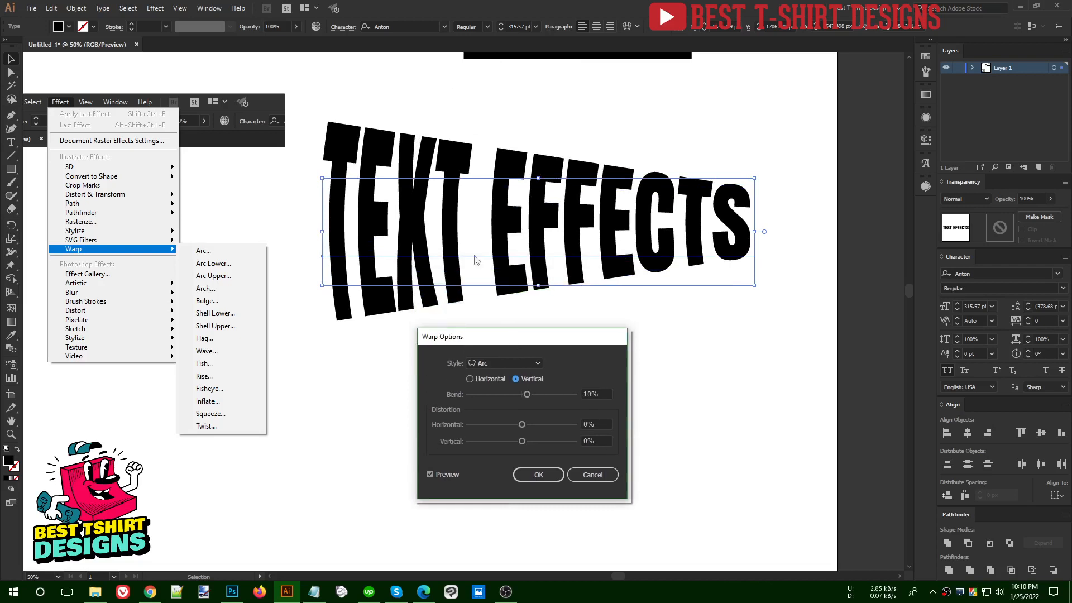
Step: Switch the arc back to horizontal and set its bend to 30%
left_click(489, 380)
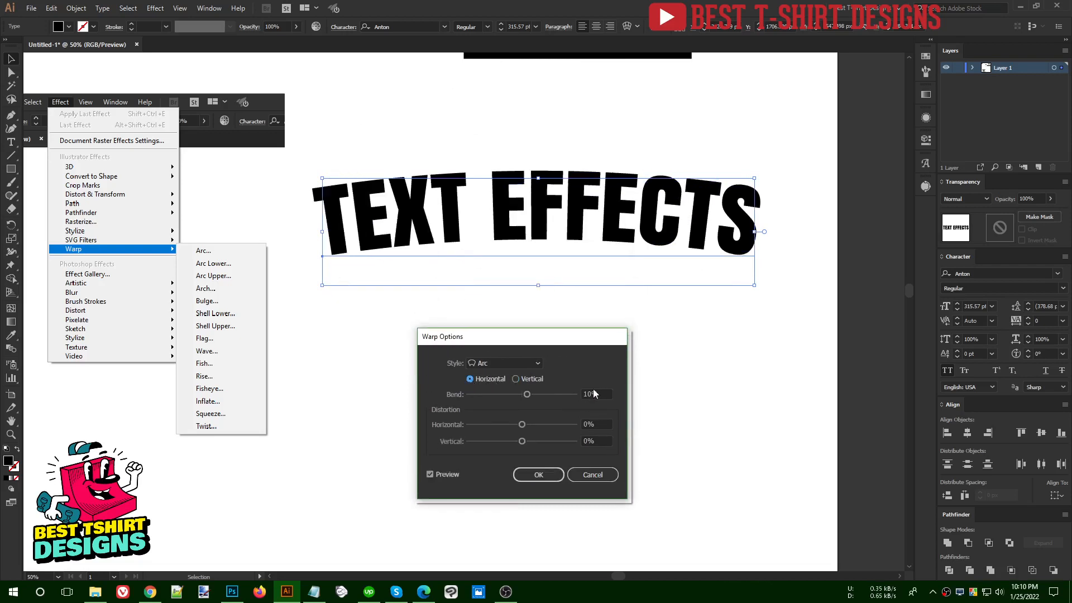
scroll(596, 393, "up", 2)
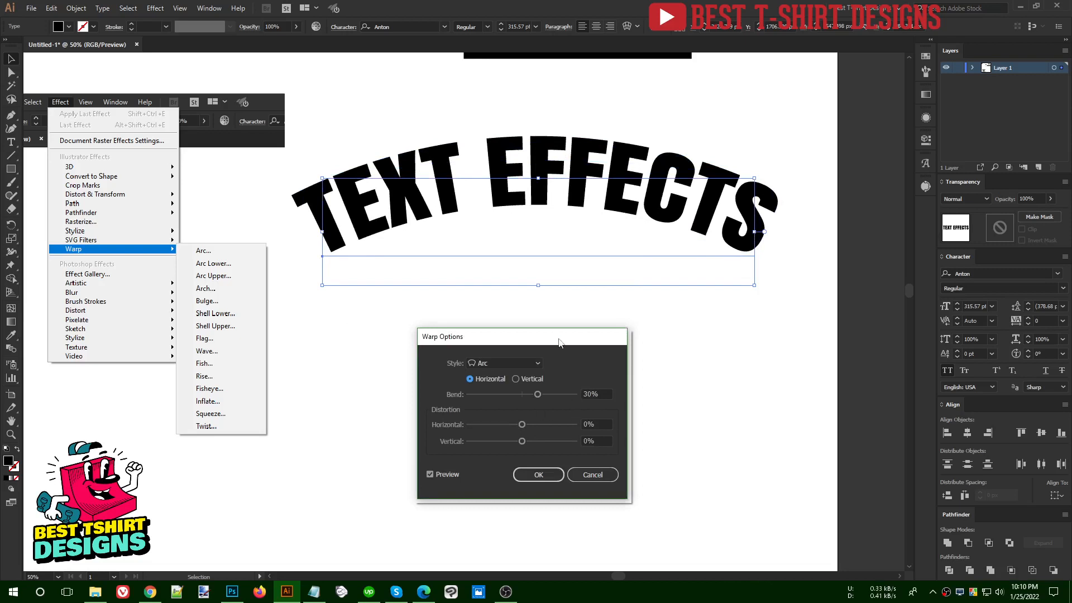
left_click_drag(559, 342, 551, 324)
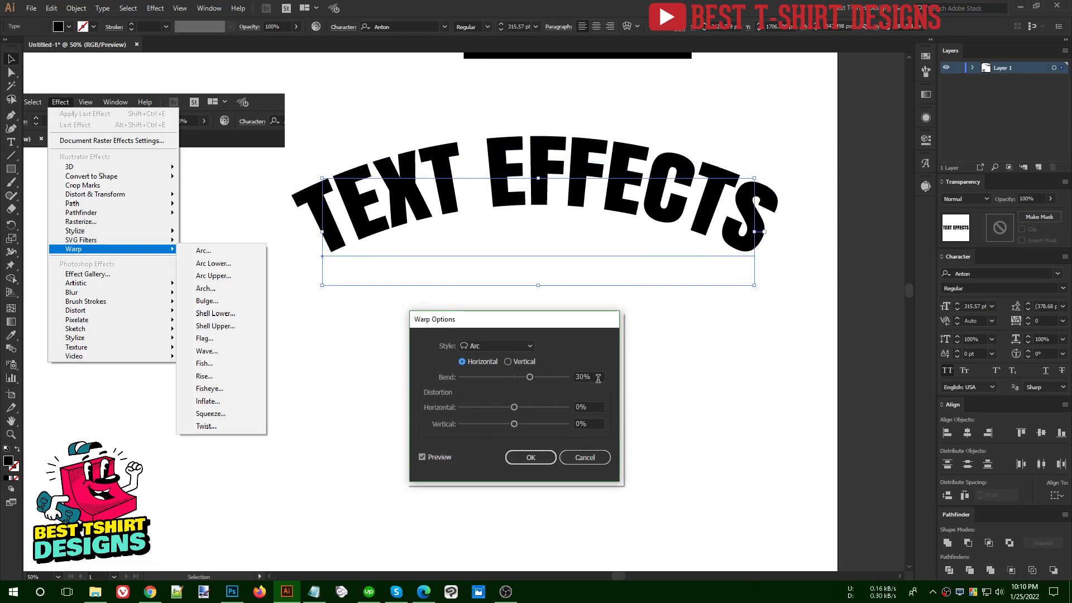
Step: Set the arc's bend to 0% so that only distortion affects the text
left_click_drag(598, 379, 553, 375)
type("0")
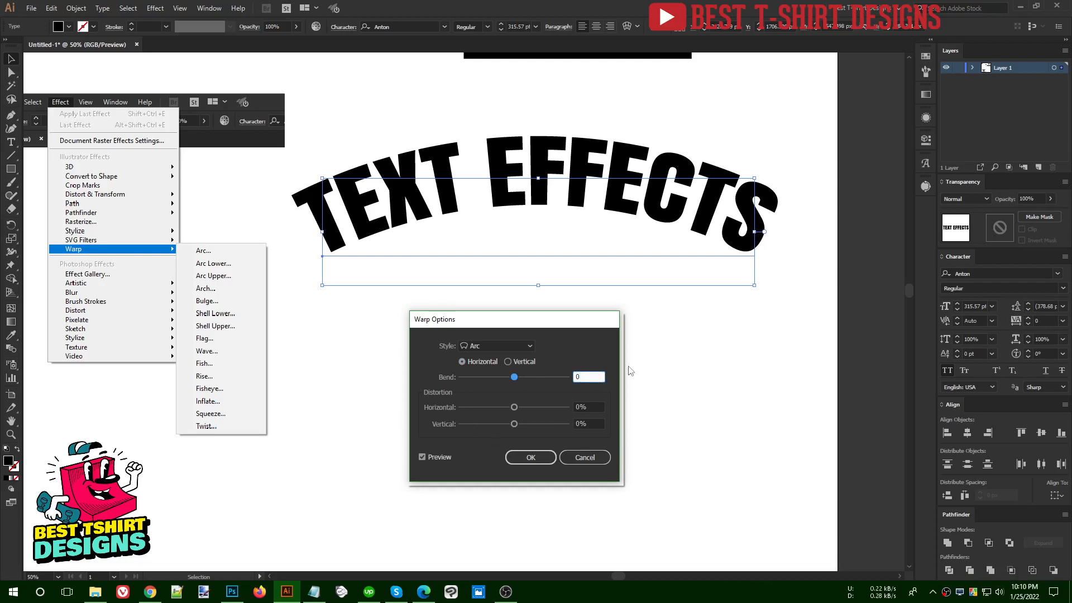
key("Tab")
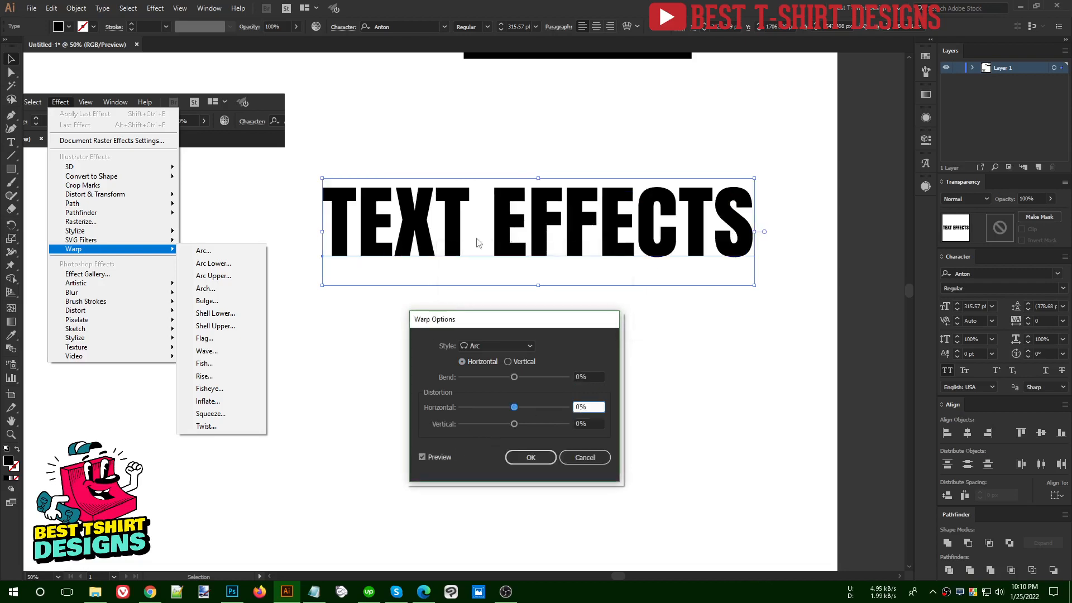
Step: Try positive horizontal distortion on the text, raising it to 70% with the preview on
left_click(423, 456)
left_click(590, 407)
type("50")
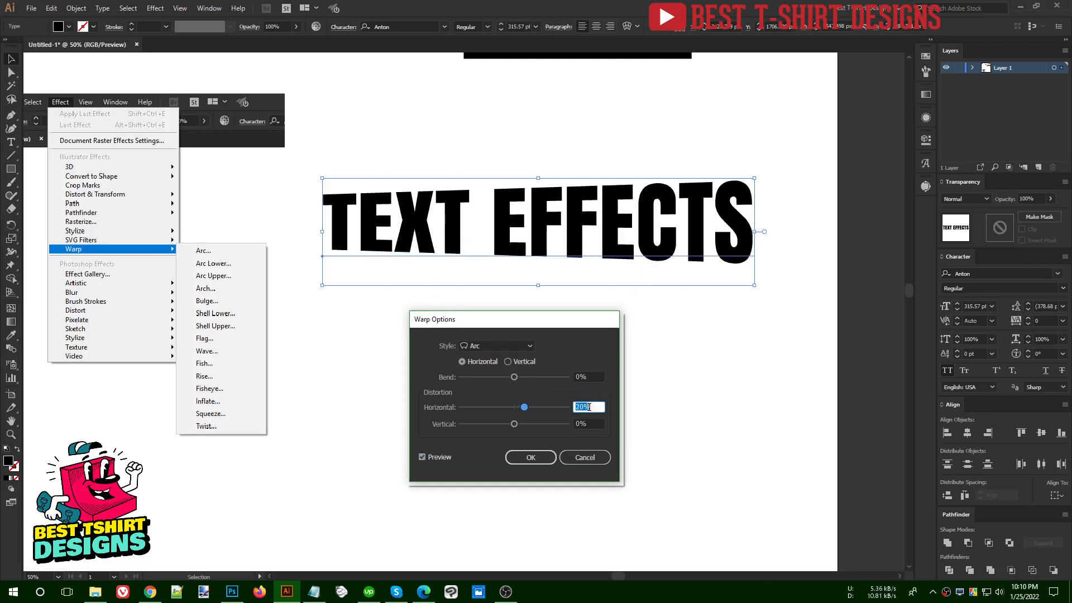
key("shift+Up")
key("shift+Up")
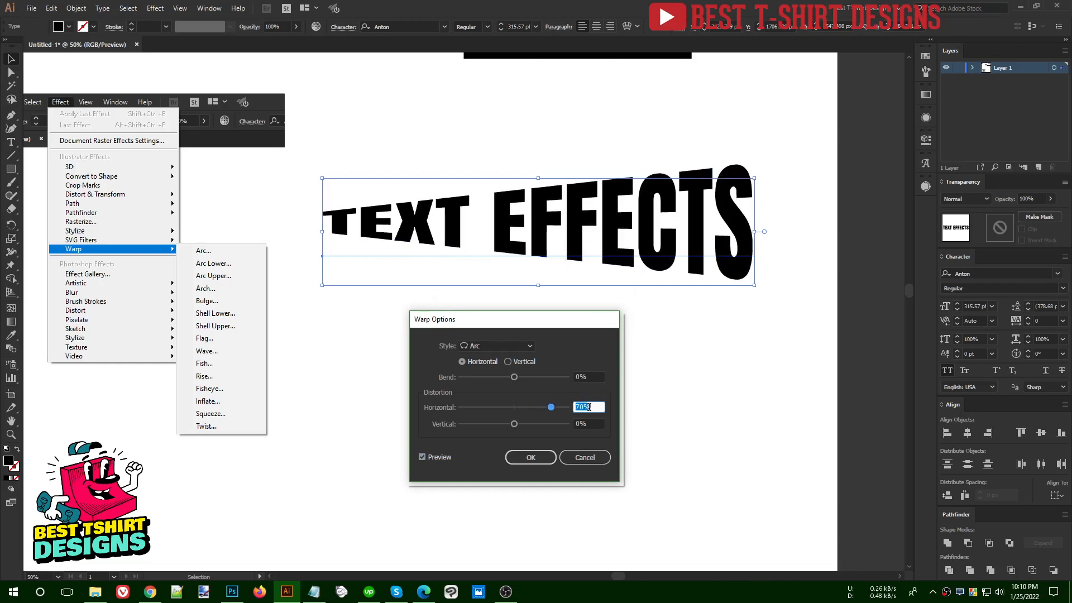
Step: Try negative horizontal distortion on the text, lowering it beyond -50%, and reset it to 0%
key("shift+Down")
key("shift+Down")
key("shift+Down")
key("shift+Down")
key("shift+Down")
key("shift+Down")
key("shift+Down")
key("shift+Down")
key("shift+Down")
key("shift+Down")
key("shift+Down")
key("shift+Down")
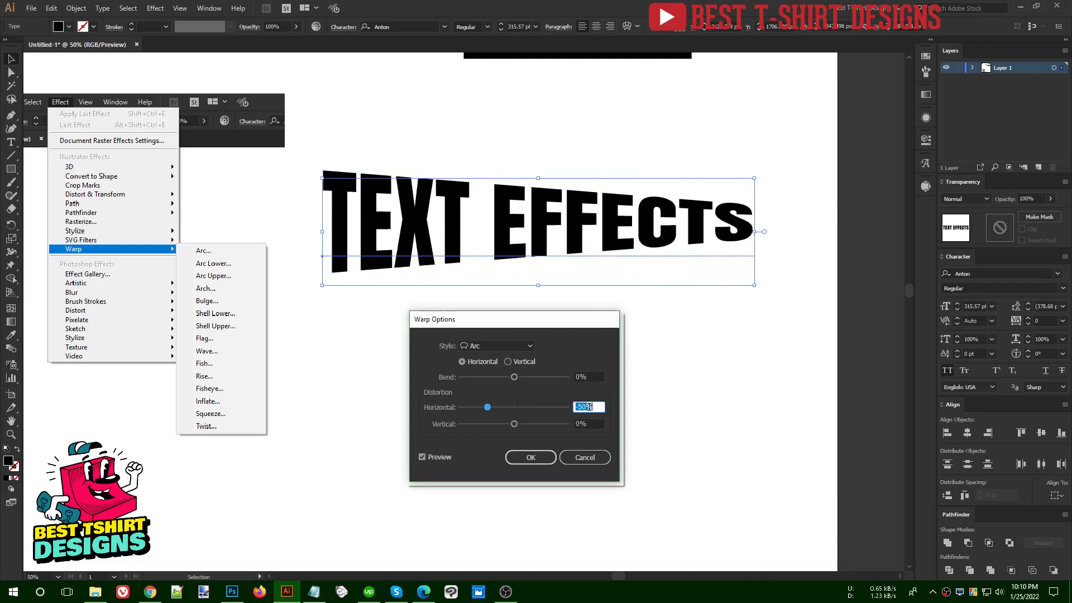
key("shift+Down")
key("shift+Down")
type("0")
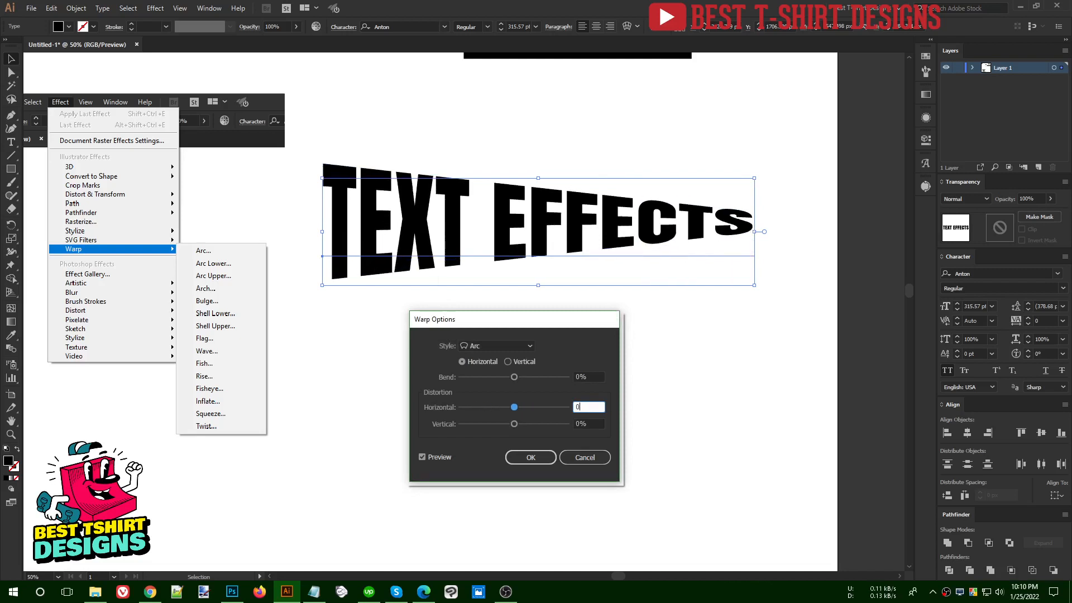
Step: Set the vertical distortion of the text to 30%
left_click(597, 425)
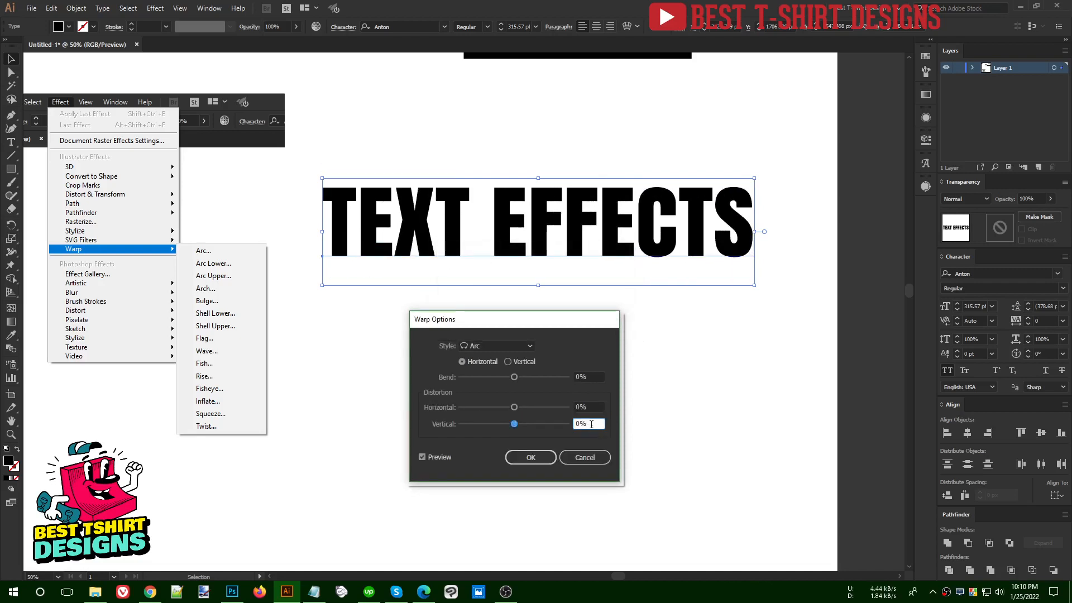
key("shift+Up")
key("shift+Up")
key("shift+Up")
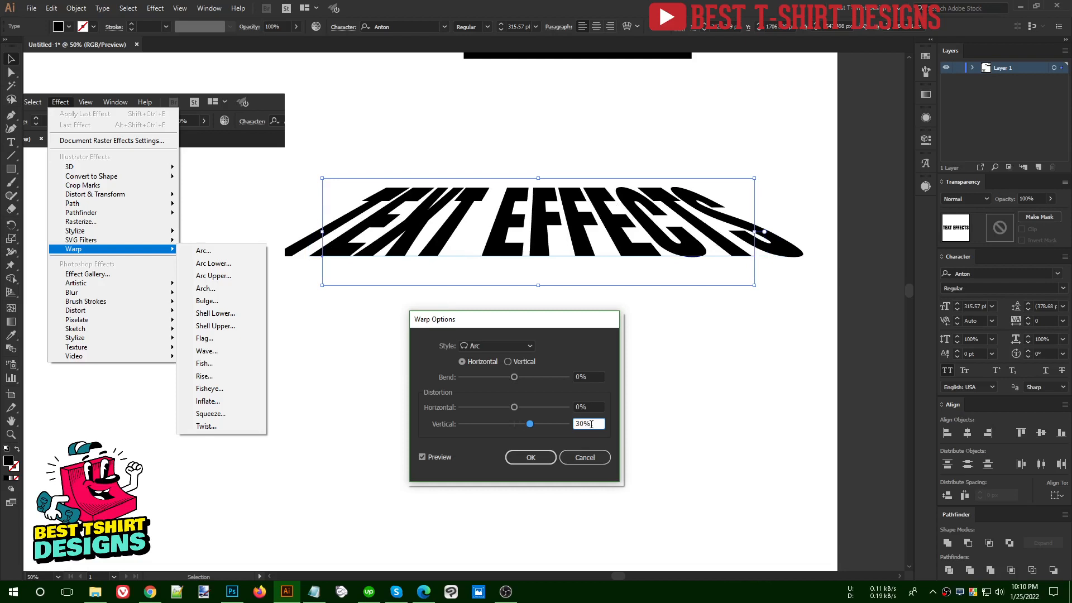
Step: Try negative vertical distortion on the text, lowering it to -10%, and reset it to 0%
key("shift+Down")
key("shift+Down")
key("shift+Down")
key("shift+Down")
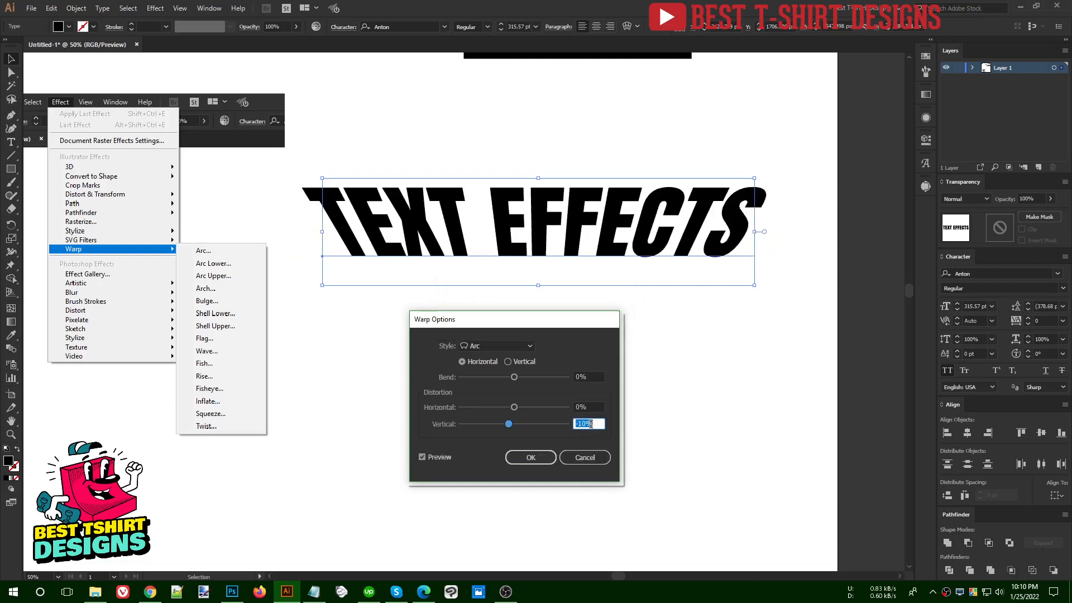
key("shift+Up")
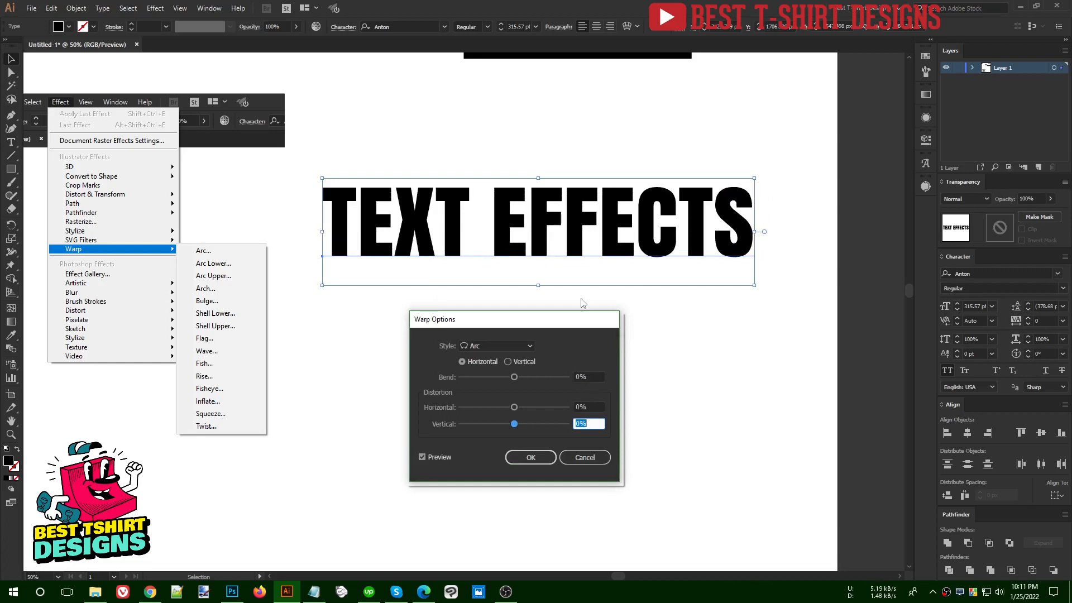
Step: Set the bend of the arc warp to 50% with both distortion values left at zero
scroll(592, 375, "up", 4)
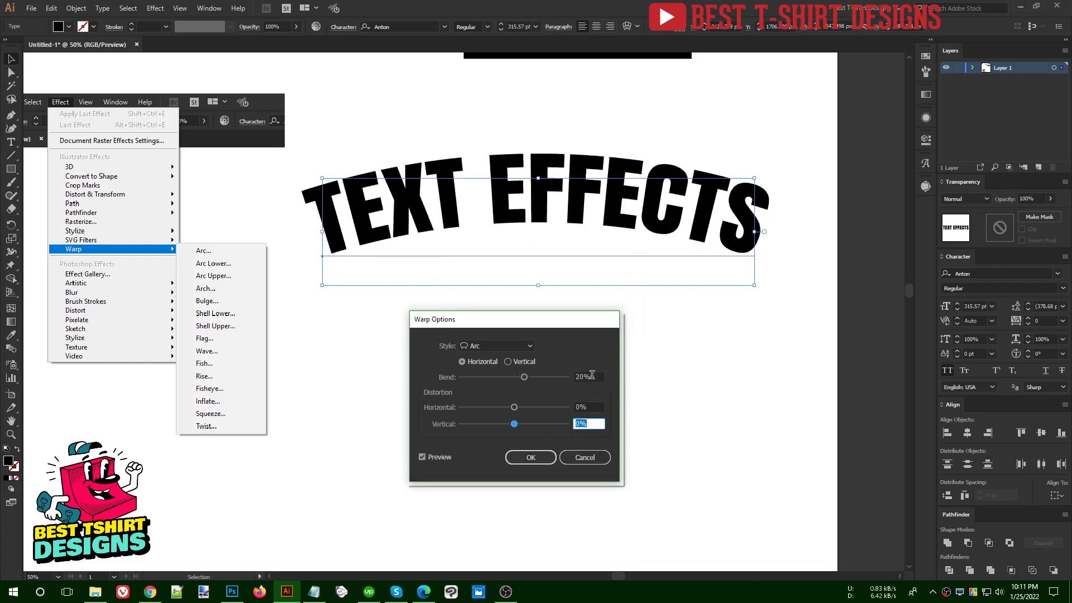
scroll(592, 375, "up", 1)
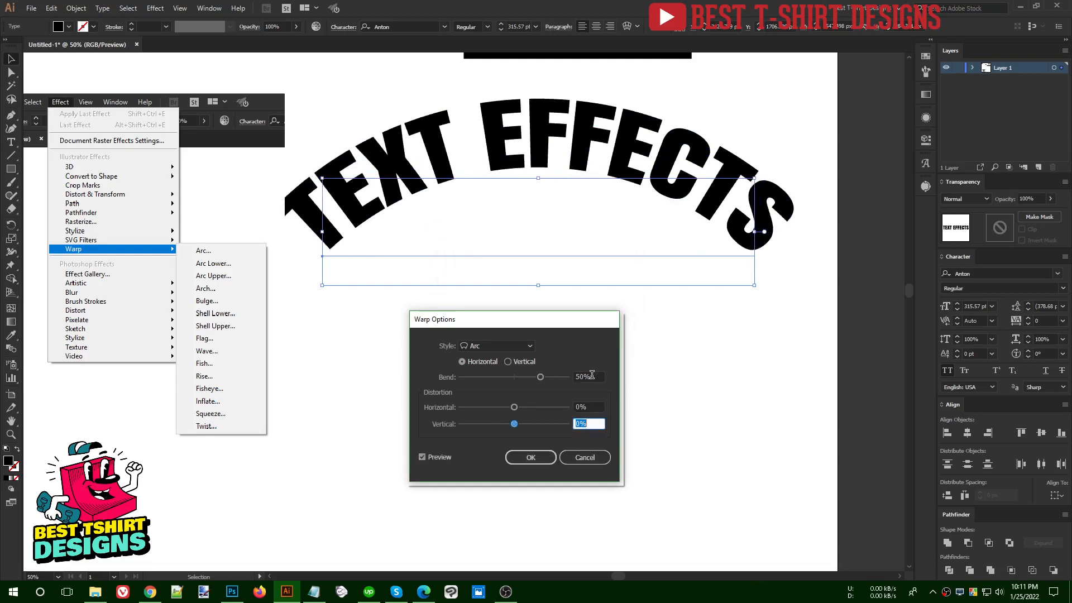
left_click_drag(526, 324, 556, 215)
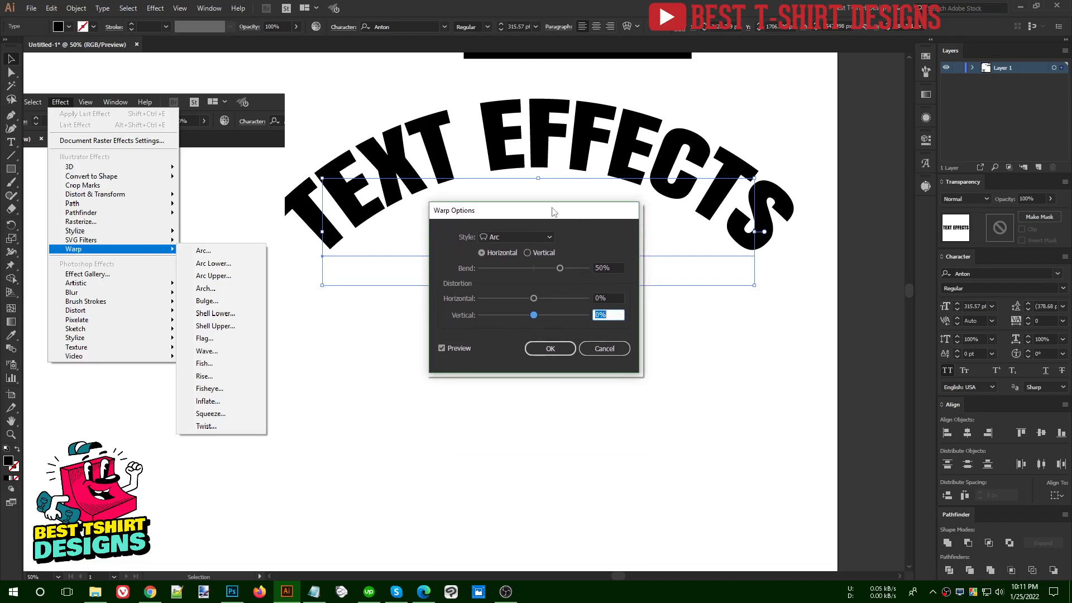
left_click_drag(551, 212, 548, 225)
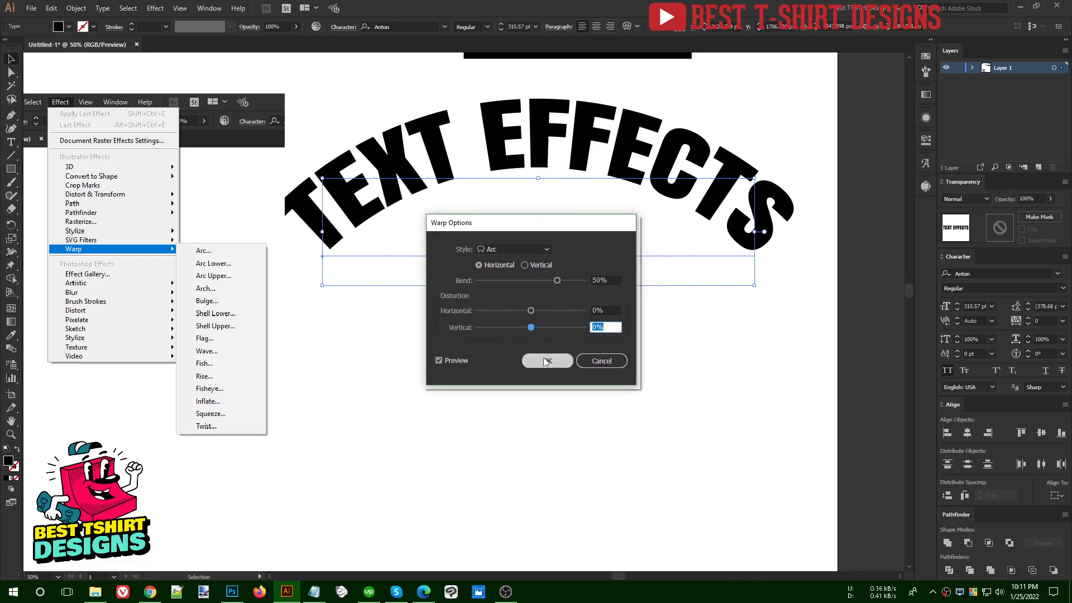
Step: Preview the Arch, Bulge and Flag warp styles on the text at the same bend
left_click(547, 248)
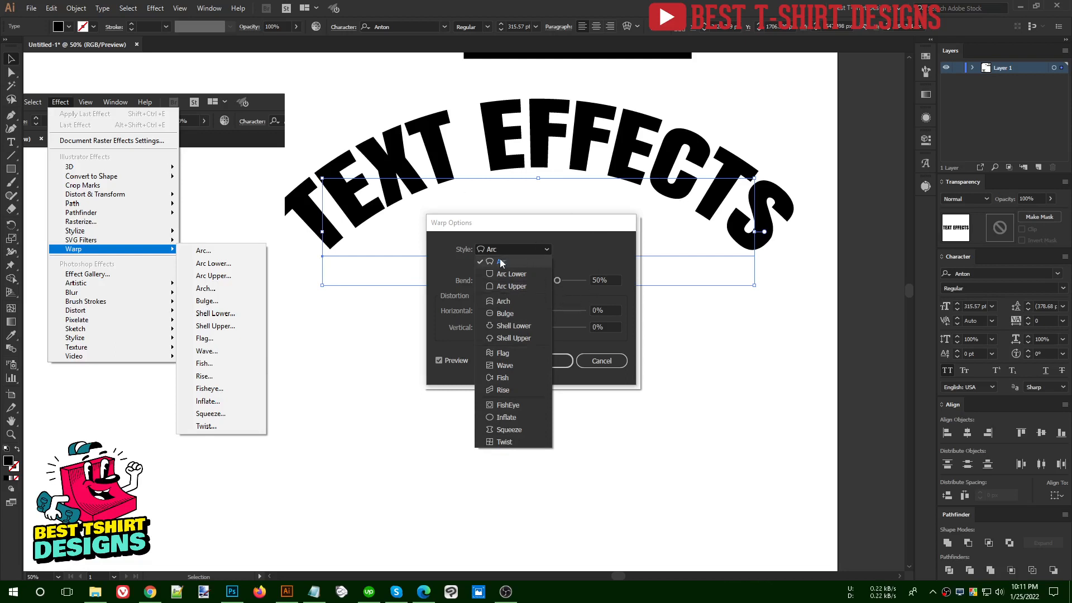
left_click(503, 302)
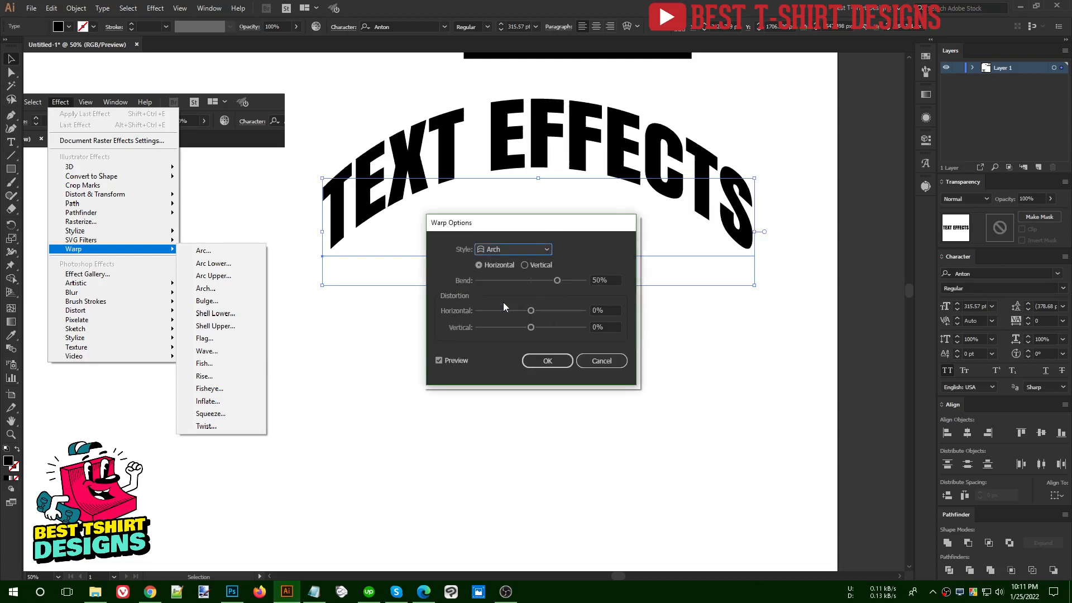
left_click(515, 246)
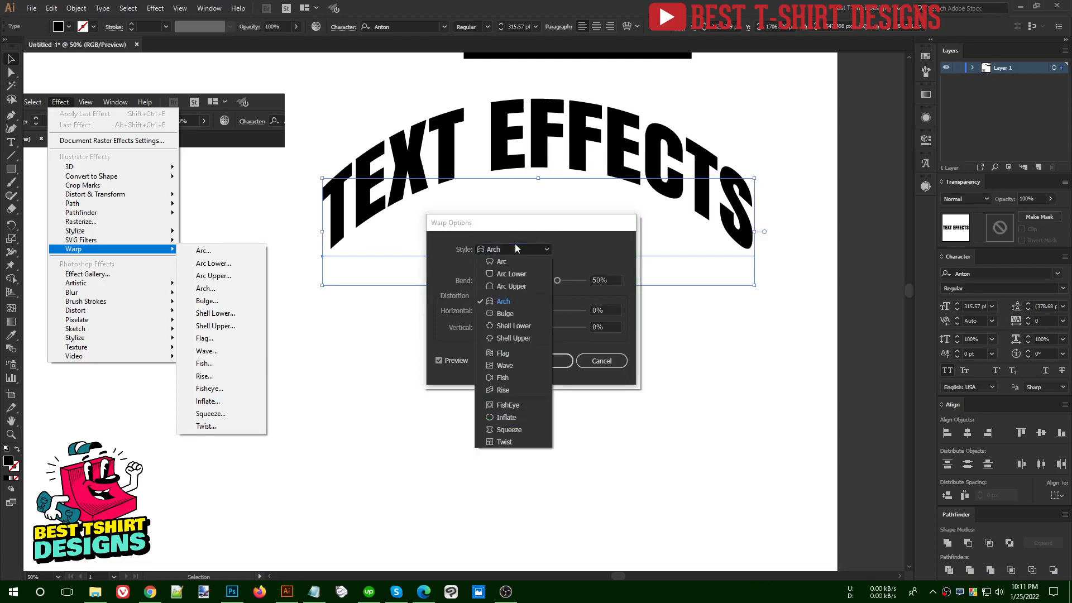
left_click(504, 316)
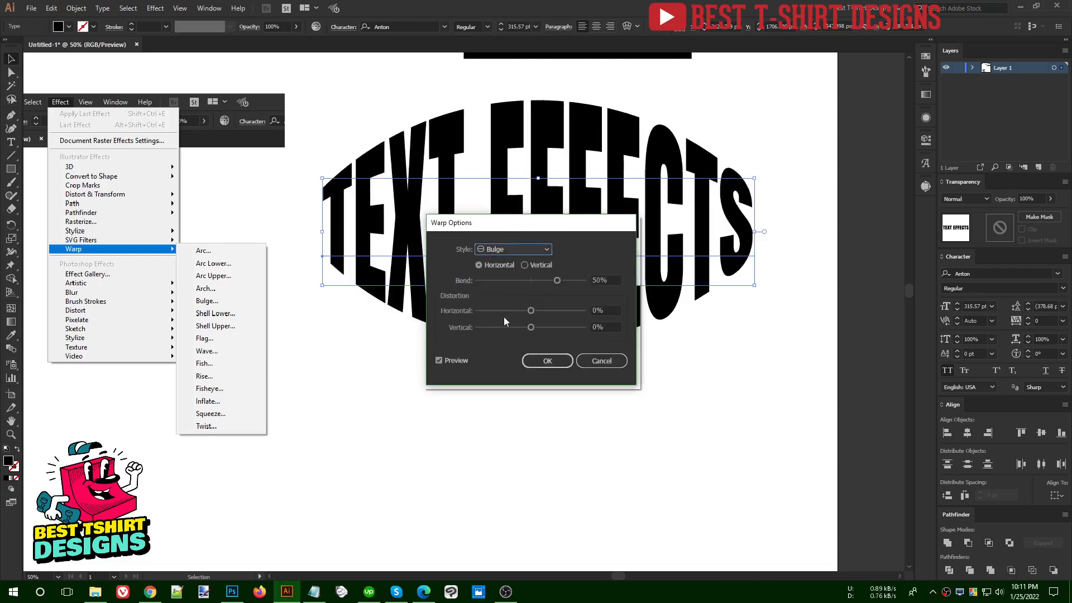
left_click(518, 251)
left_click(507, 353)
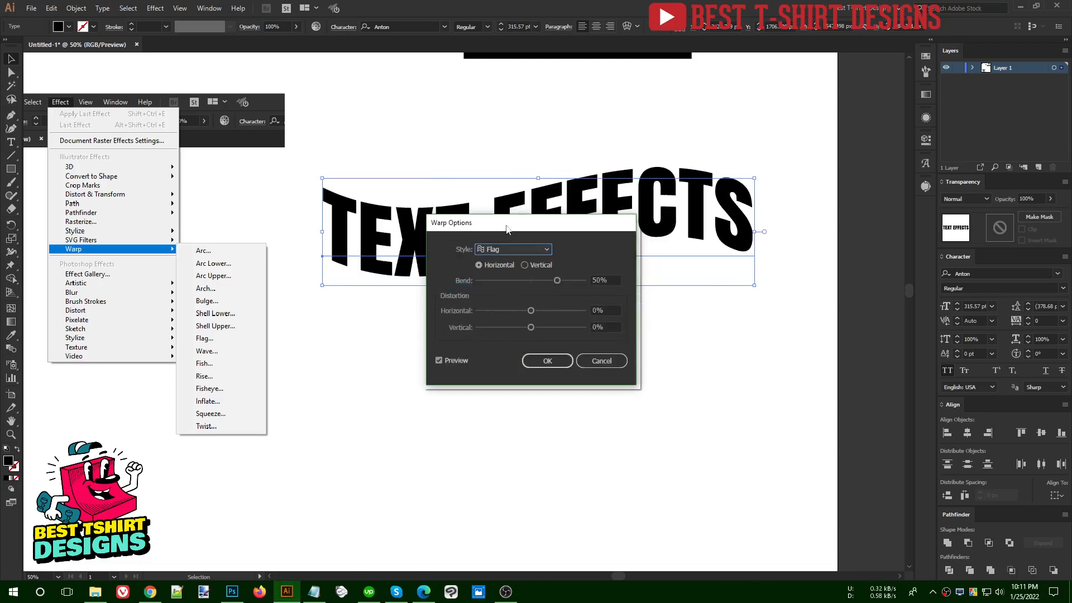
left_click_drag(507, 229, 513, 330)
Step: Switch the warp style back to Arc, apply the effect and deselect the text
left_click(513, 350)
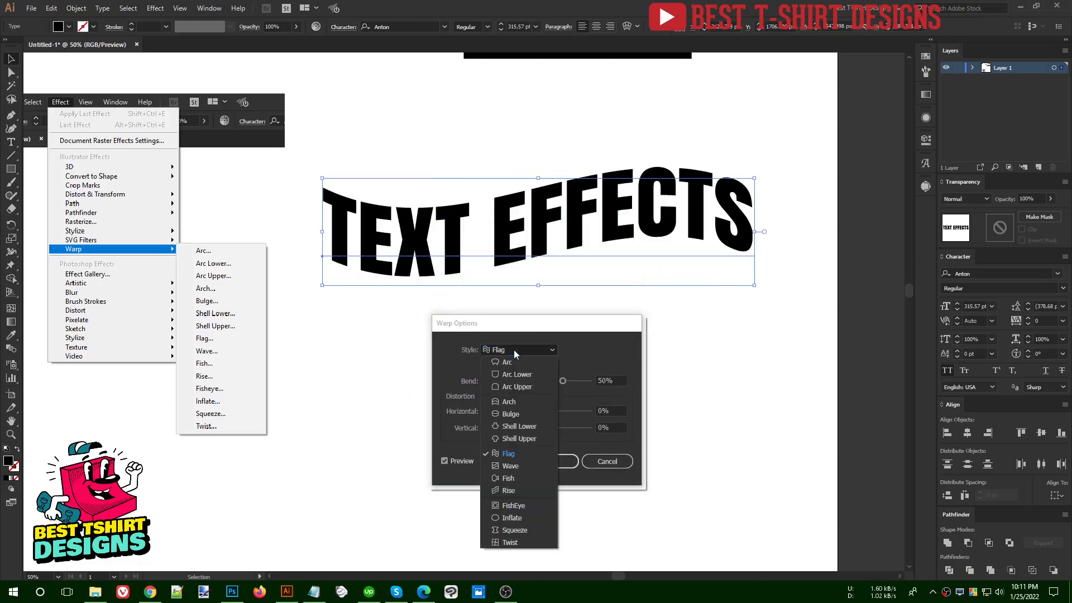
left_click(514, 360)
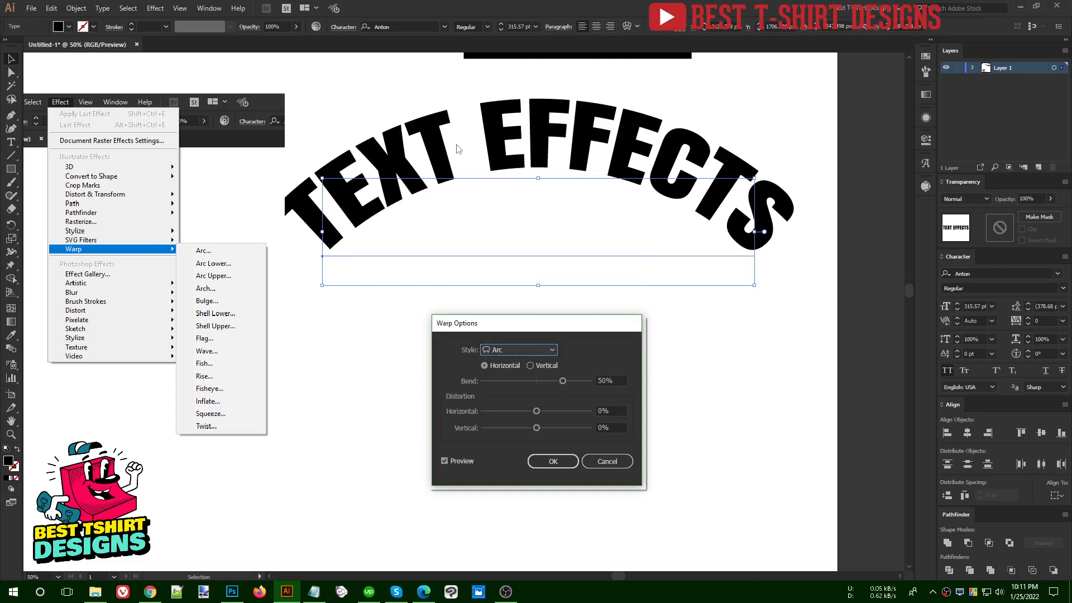
left_click(554, 461)
left_click(583, 415)
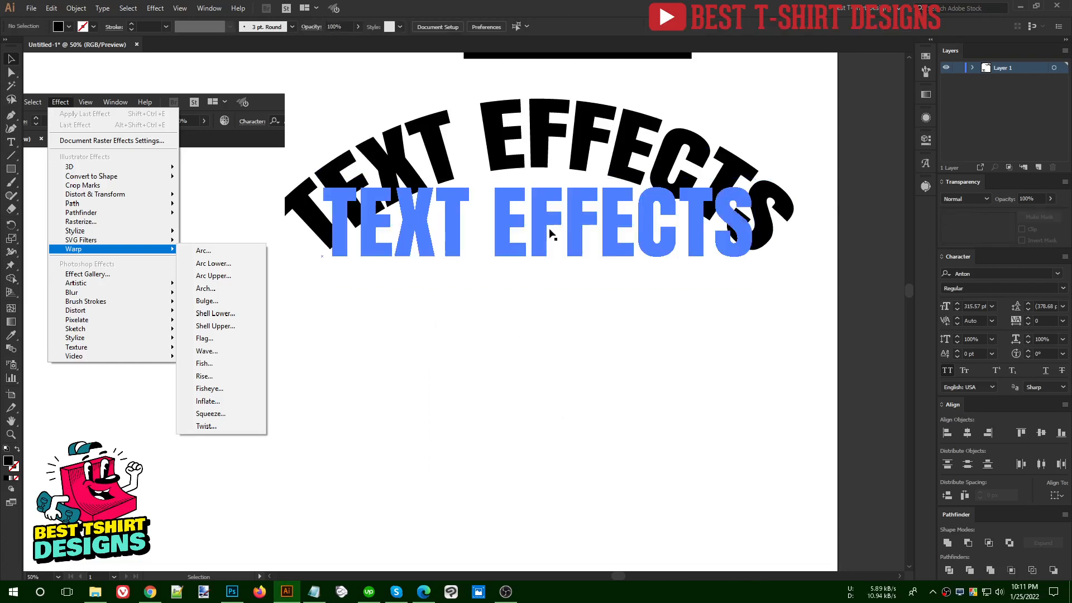
Step: Cut the arced text, paste it in place on a new layer and shift it slightly down the artboard
left_click(548, 227)
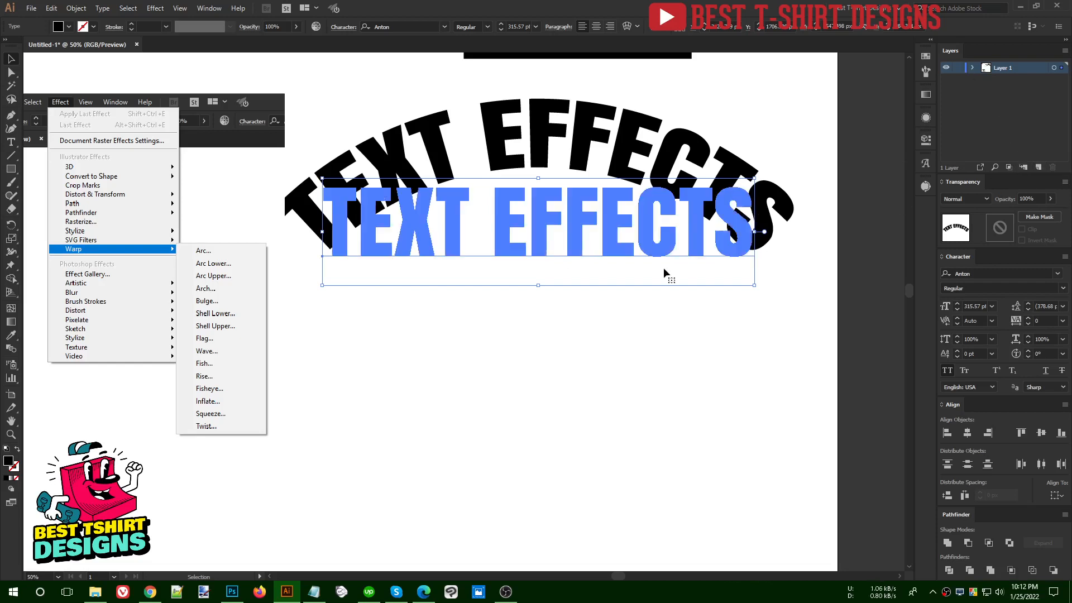
key("Delete")
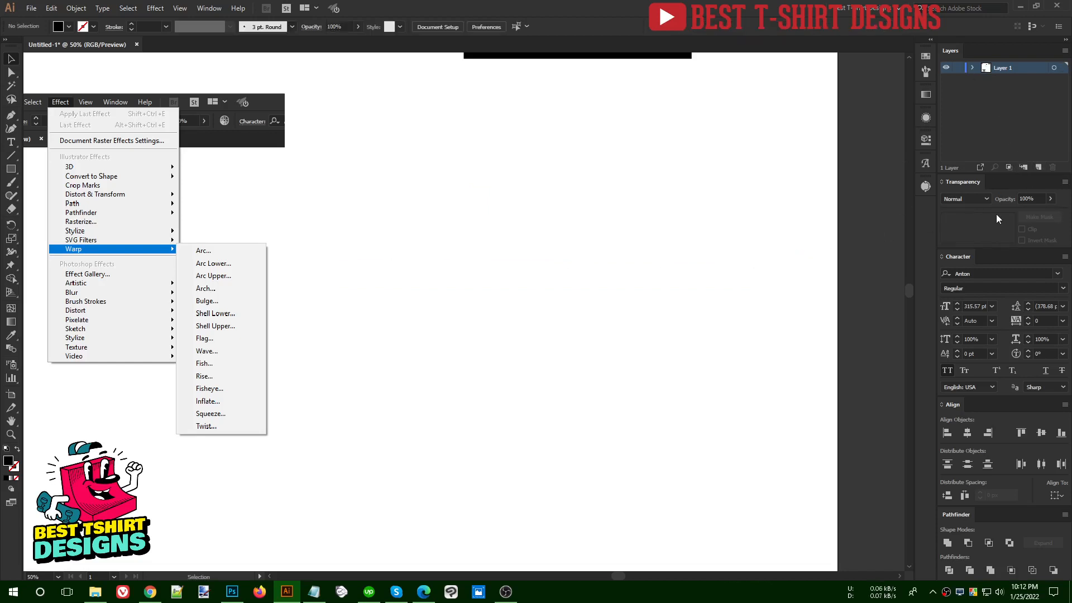
left_click(1039, 167)
key("ctrl+f")
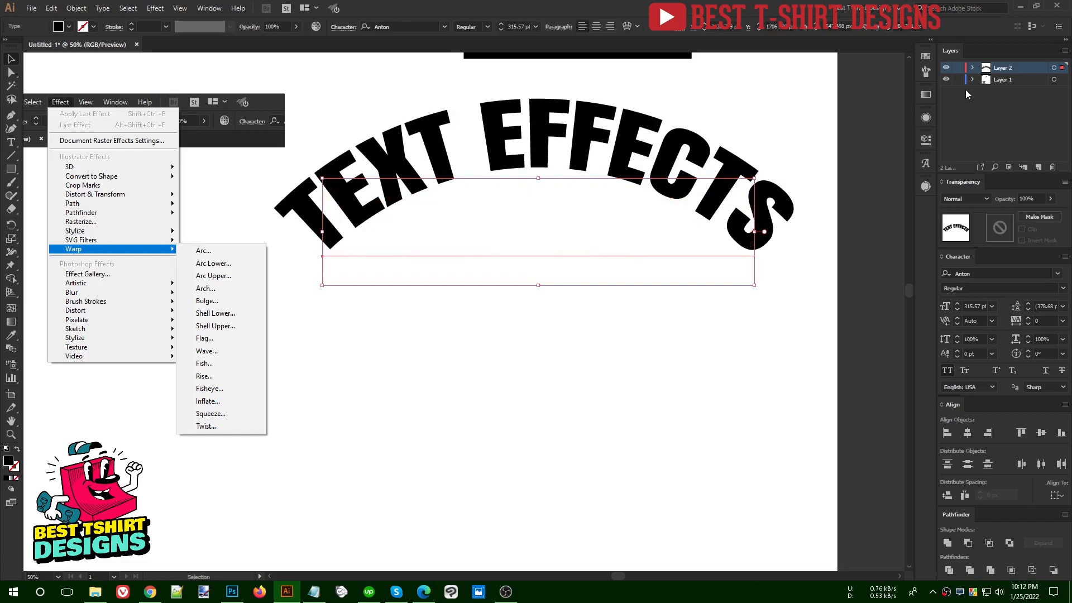
left_click_drag(583, 226, 587, 286)
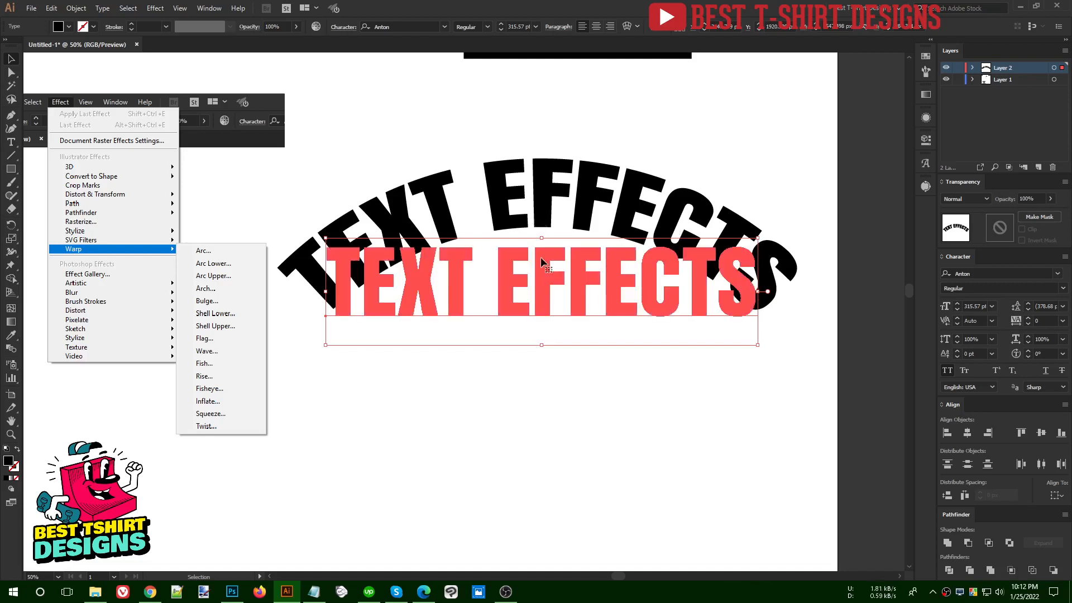
Step: Try adding a second Arc warp with 50% bend on top of the text's existing effect
left_click(155, 8)
mouse_move(180, 156)
left_click(335, 155)
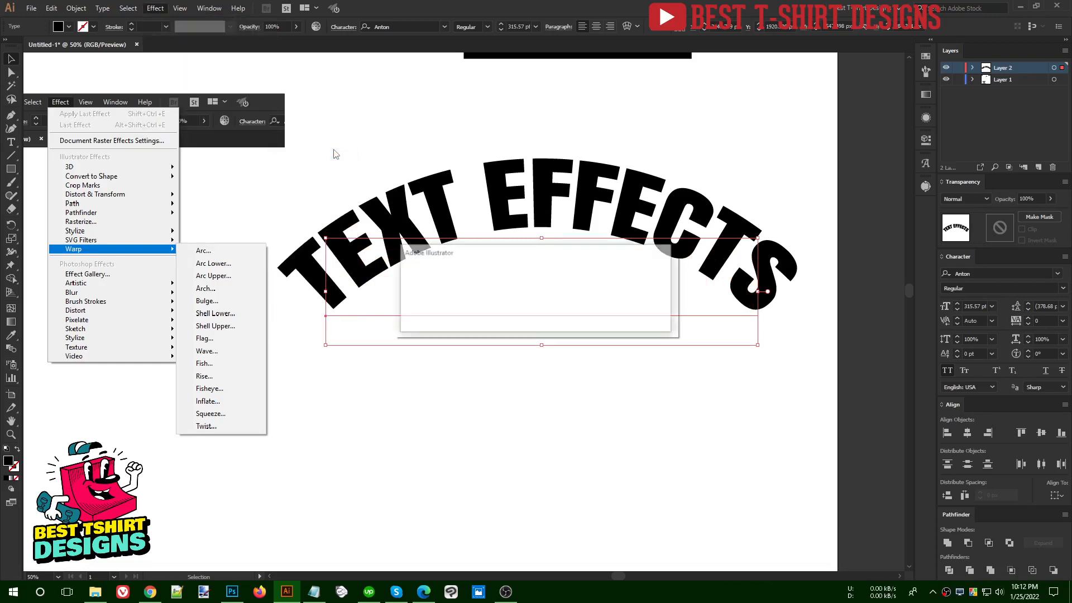
left_click_drag(577, 256, 581, 403)
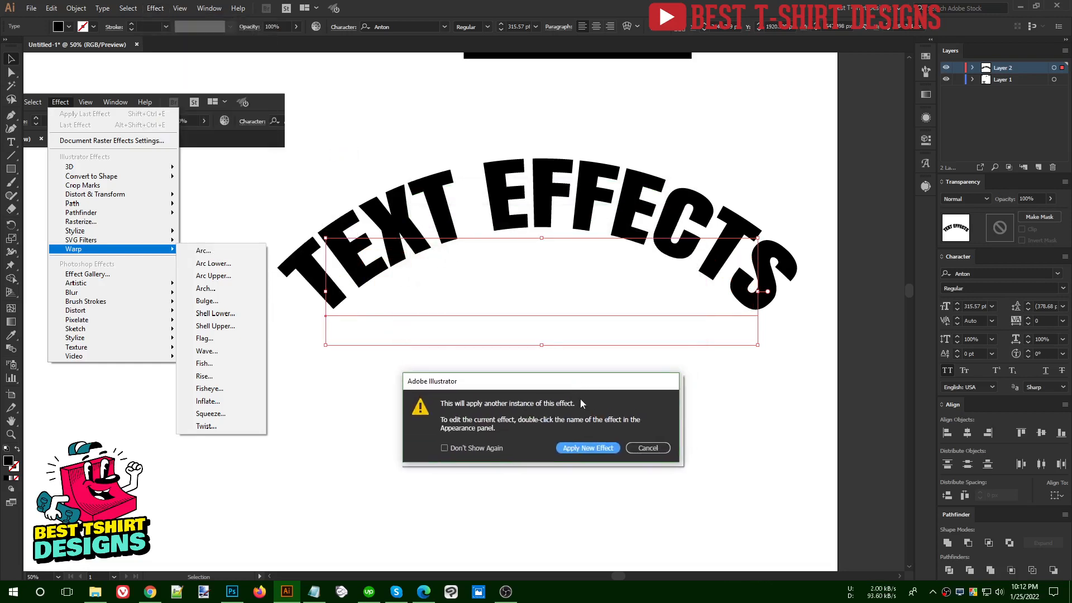
left_click(574, 448)
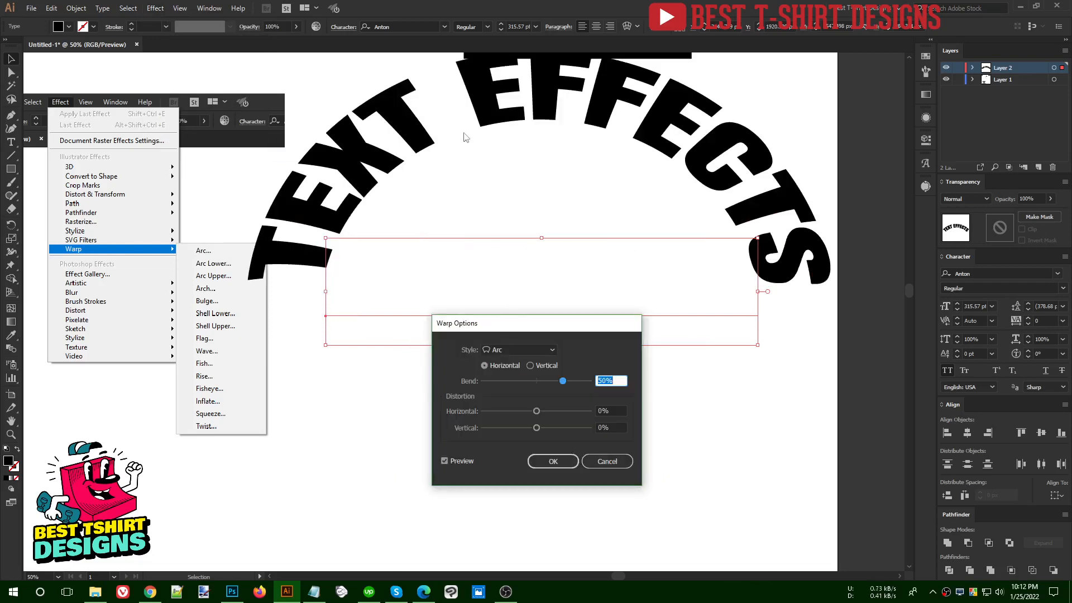
left_click(596, 464)
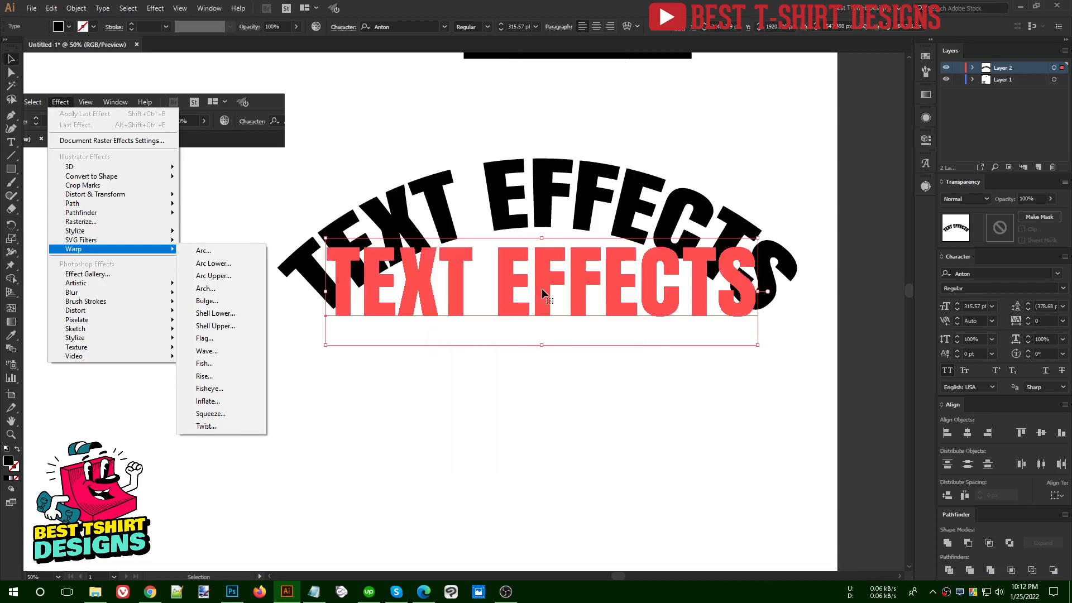
Step: Show the Properties panel with the warped text's appearance settings
left_click(208, 9)
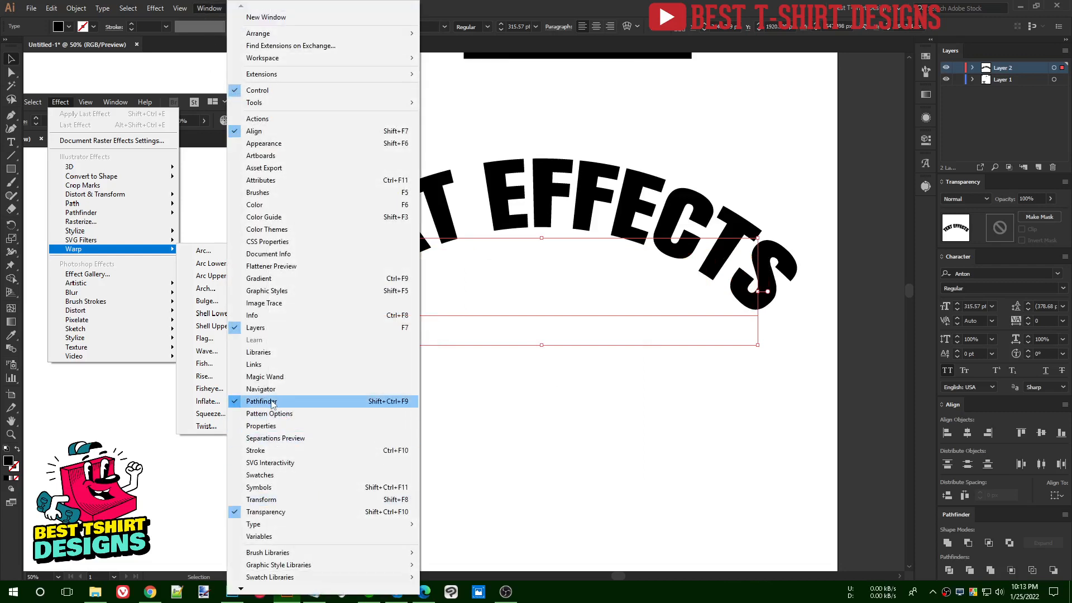
left_click(261, 427)
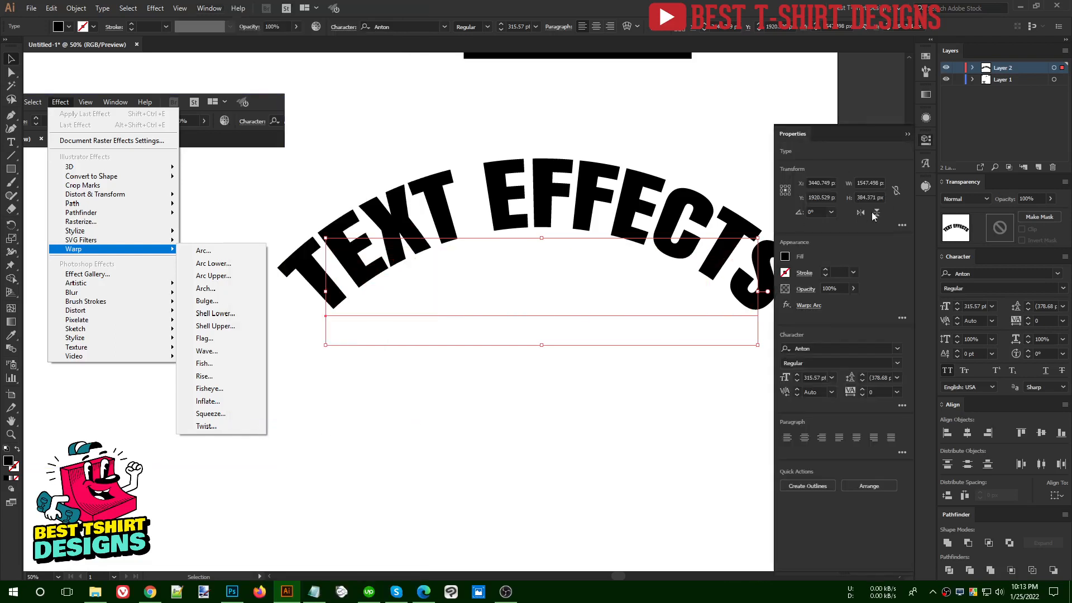
left_click(926, 141)
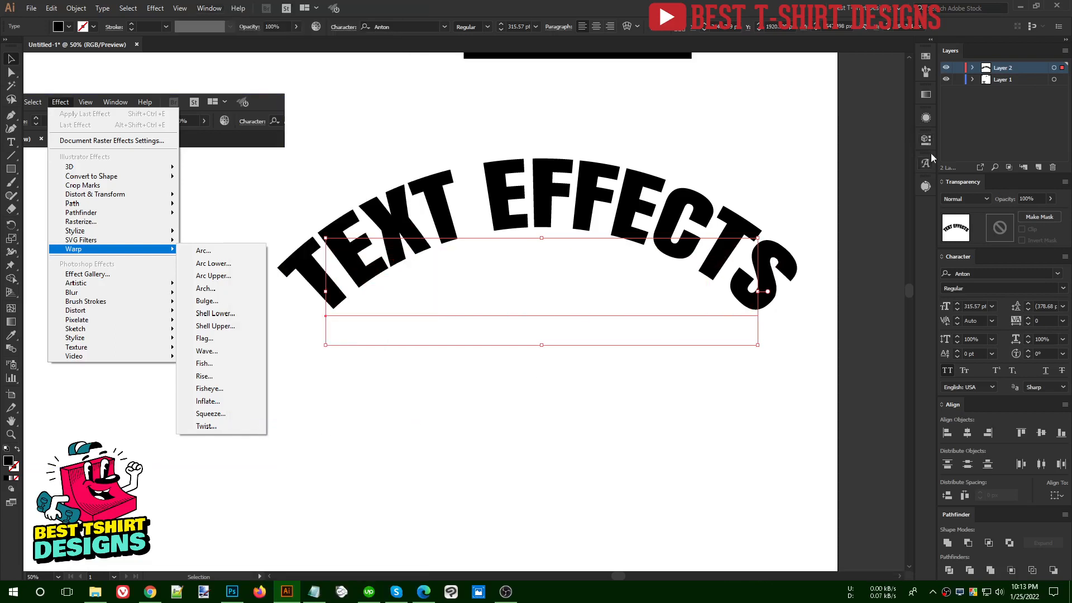
left_click(927, 141)
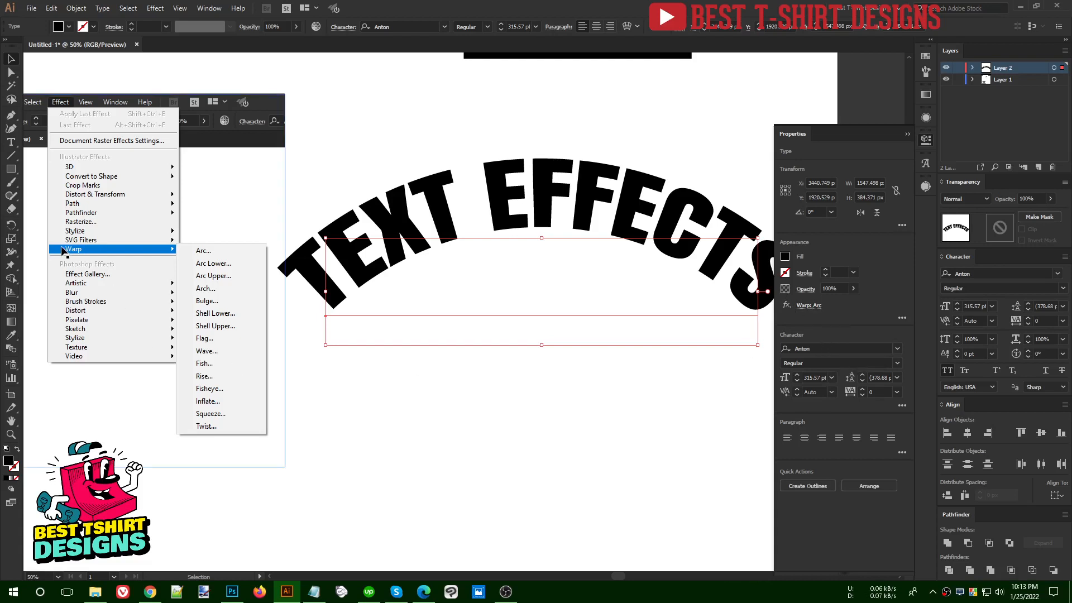
Step: Edit the text's existing Arc warp effect, trying different bend values and applying a bend of 30%
left_click(810, 306)
mouse_move(533, 329)
left_mouse_down()
mouse_move(534, 271)
mouse_move(526, 325)
left_mouse_up()
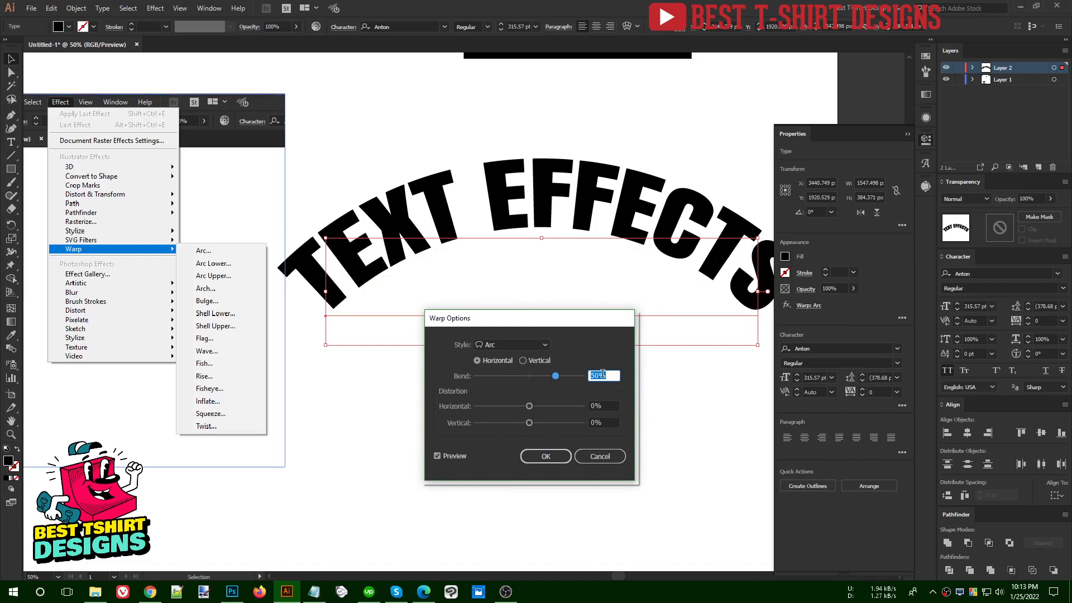
key("shift+Down")
key("shift+Down")
key("shift+Up")
key("shift+Up")
key("shift+Up")
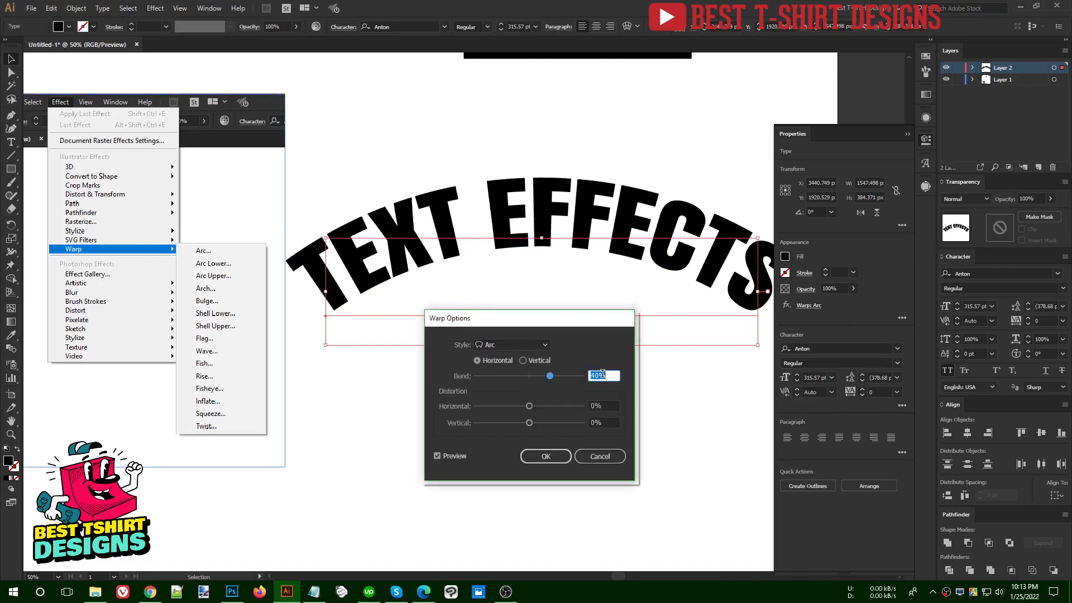
key("shift+Down")
key("shift+Down")
key("shift+Down")
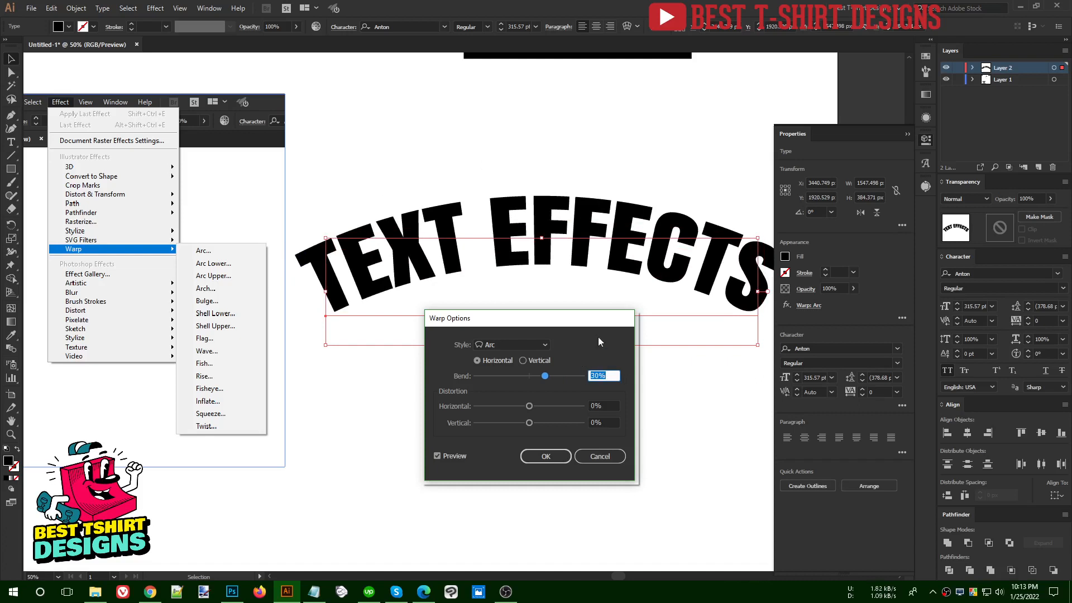
left_click_drag(589, 325, 588, 309)
left_click(555, 441)
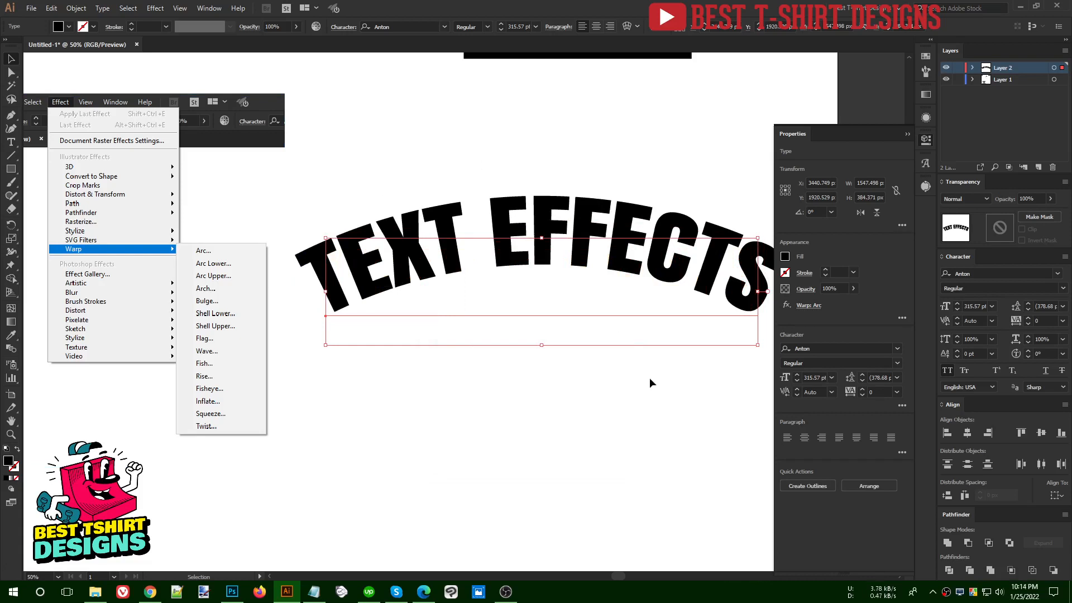
Step: Expand the appearance of the arced text into editable shapes and deselect it
left_click_drag(625, 380, 559, 380)
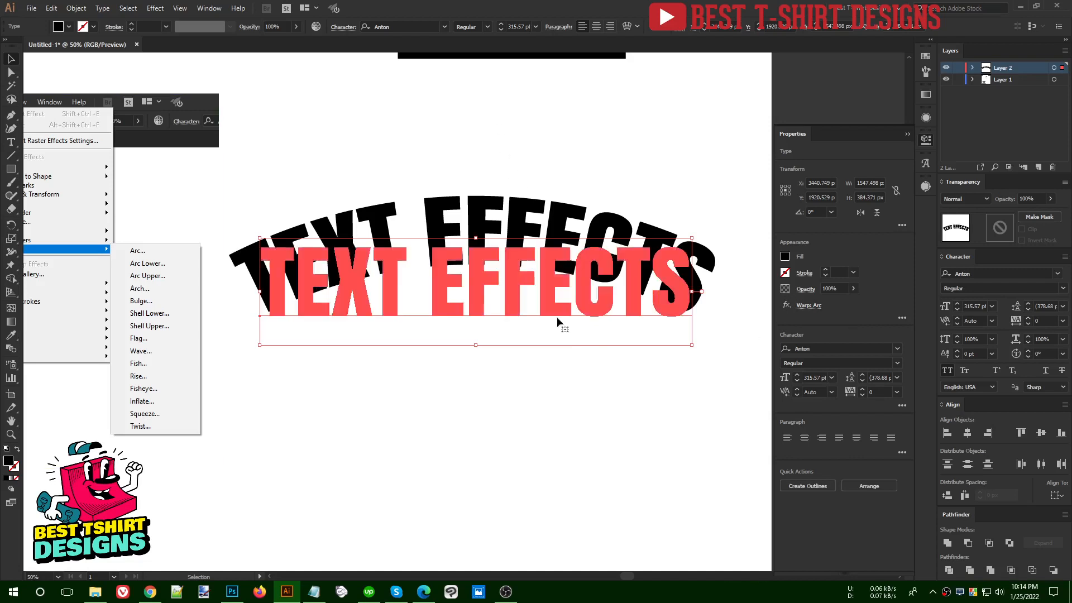
left_click_drag(609, 451, 390, 144)
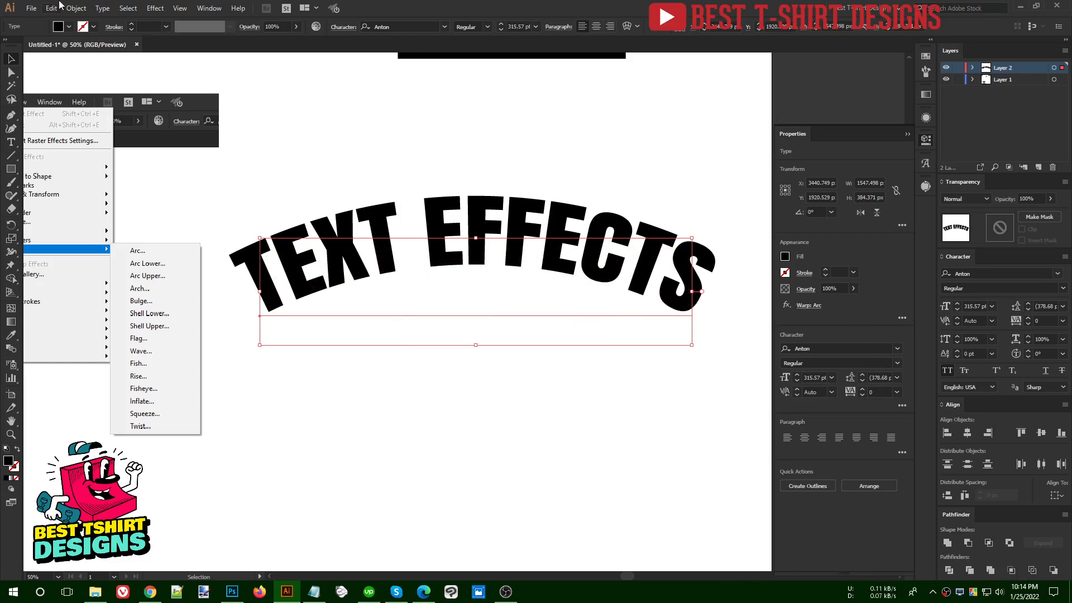
left_click(77, 10)
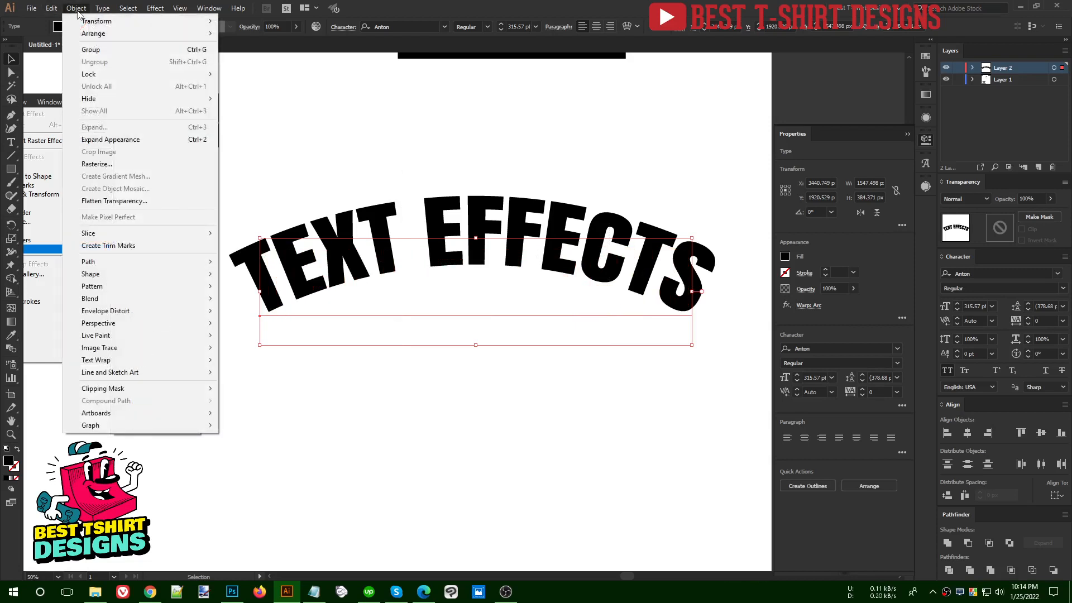
left_click(110, 140)
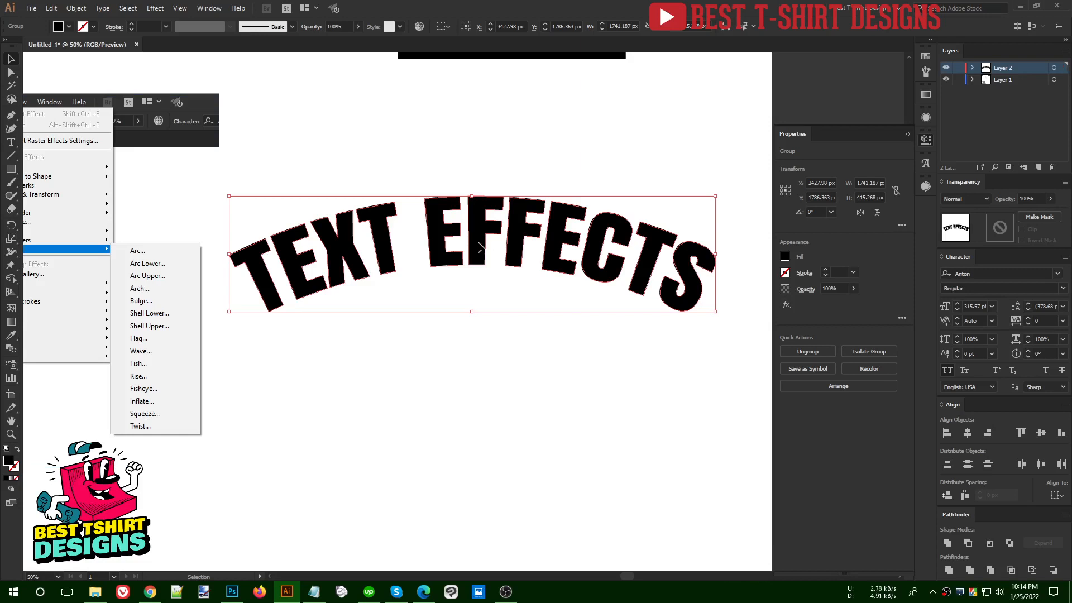
left_click(490, 286)
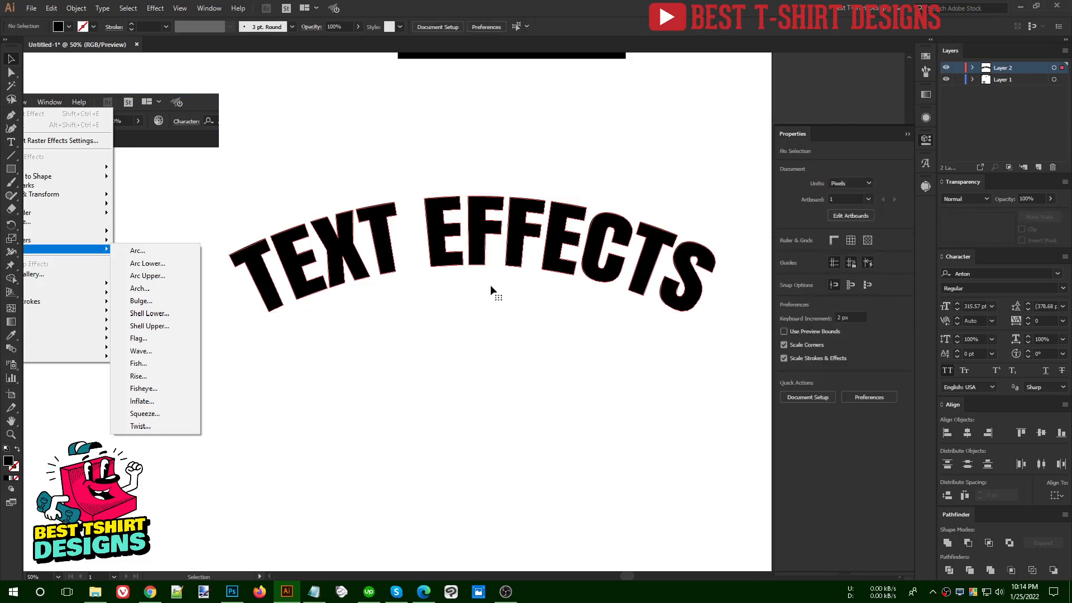
Step: Try moving the expanded TEXT EFFECTS group slightly up and to the right, and deselect it
left_click(469, 202)
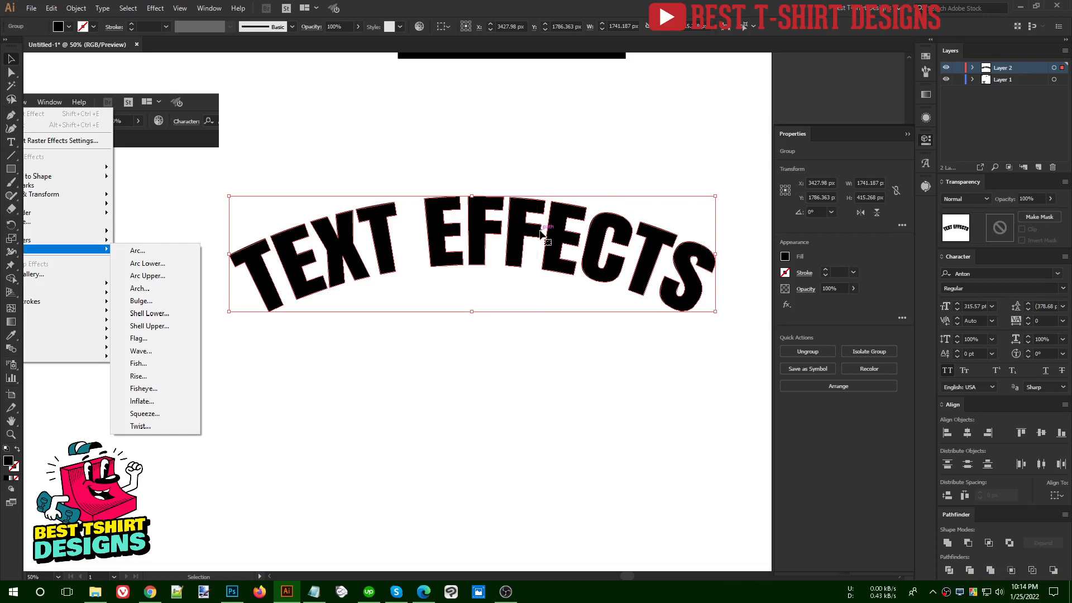
left_click_drag(539, 229, 552, 222)
left_click(612, 345)
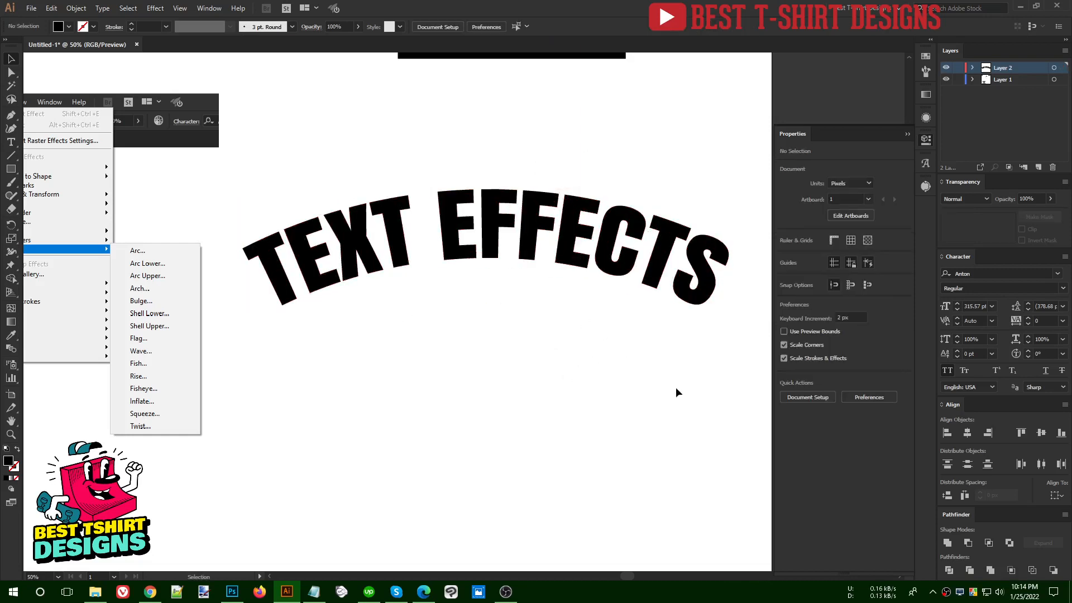
left_click_drag(727, 405, 746, 426)
left_click(574, 347)
Step: Undo back to the live arced text, replace its wording with DEMO TEXT and deselect it
key("ctrl+z")
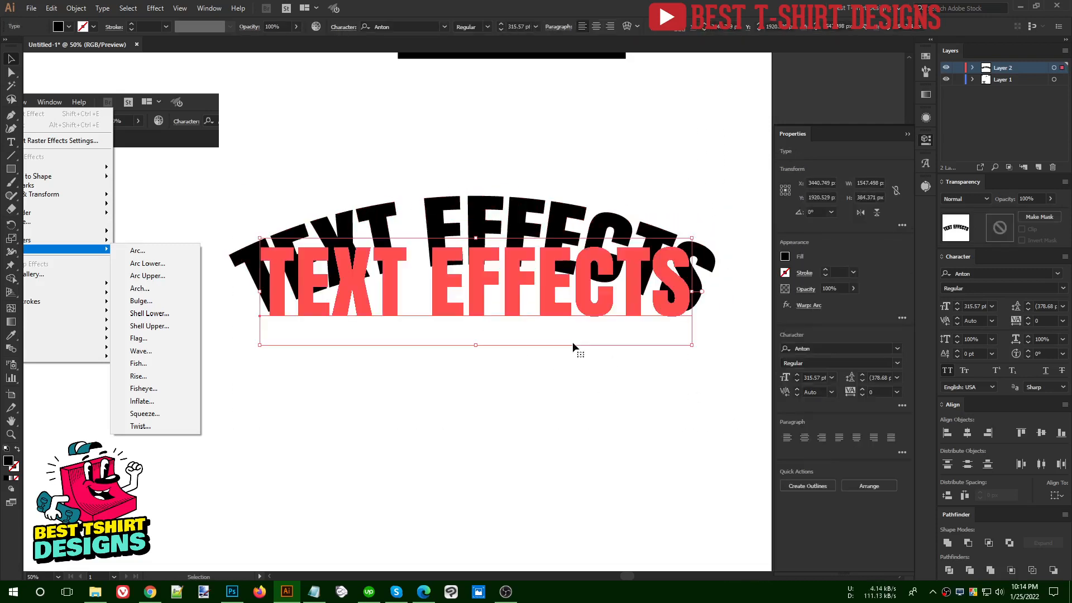
triple_click(529, 302)
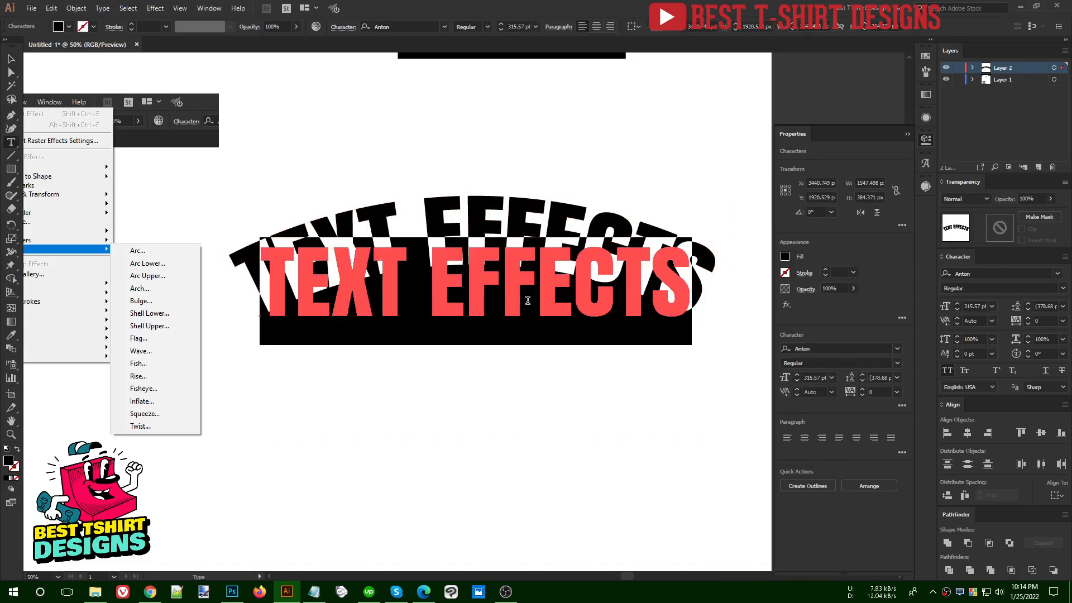
type("DEMO TEX")
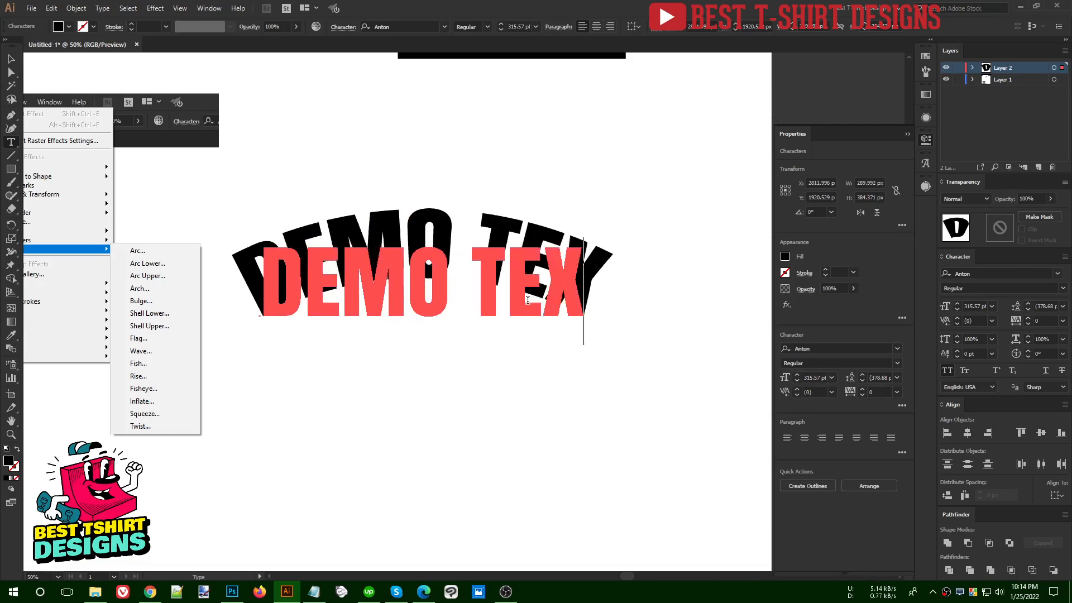
type("T")
left_click(12, 59)
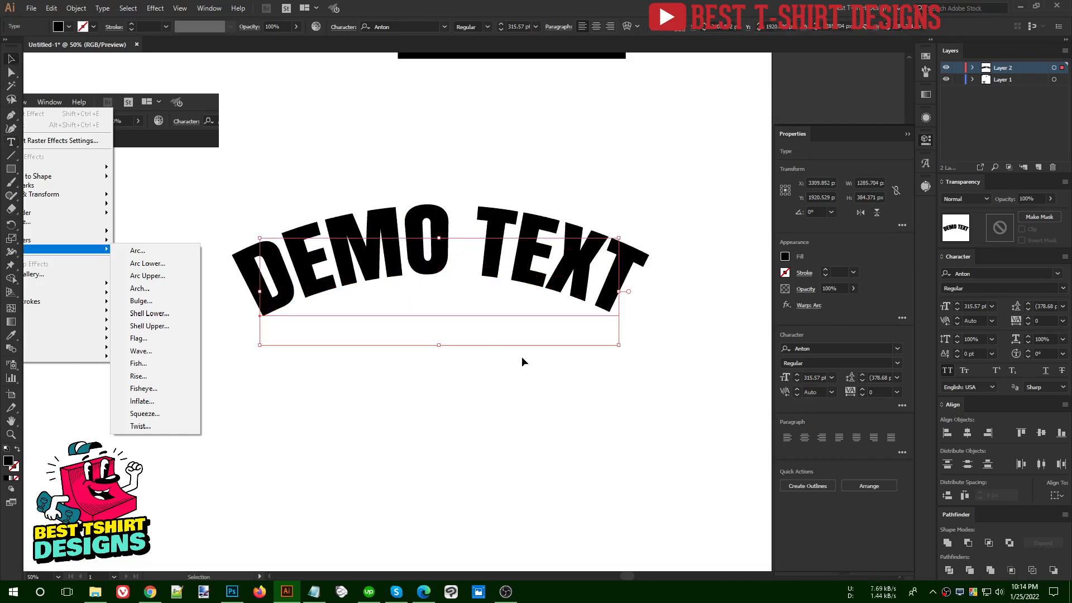
left_click(548, 388)
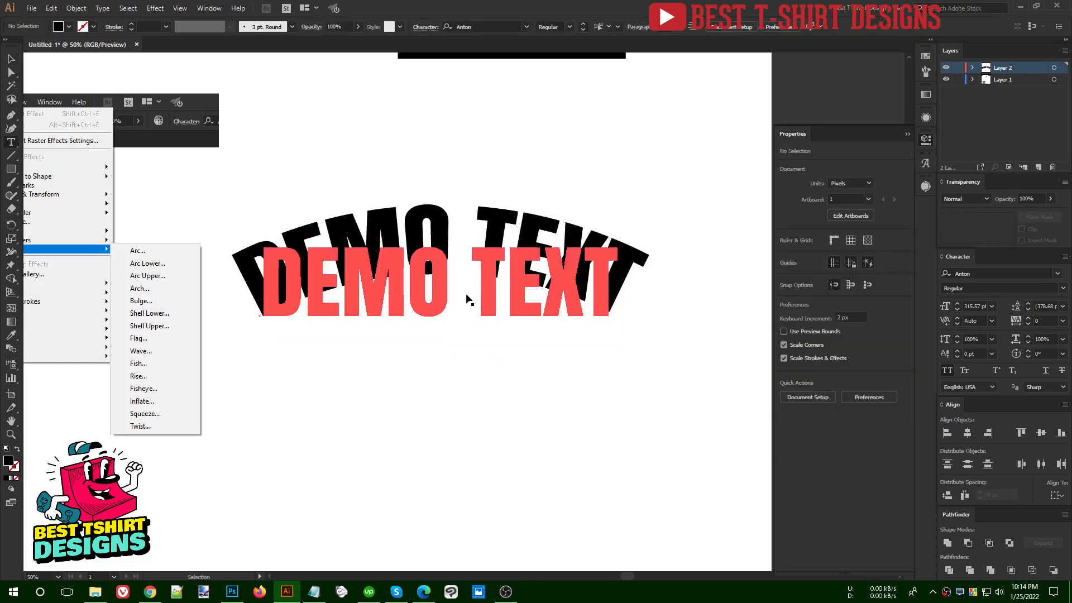
Step: Create a second, unwarped DEMO TEXT line below the arced one, and move both lines up the artboard
triple_click(468, 300)
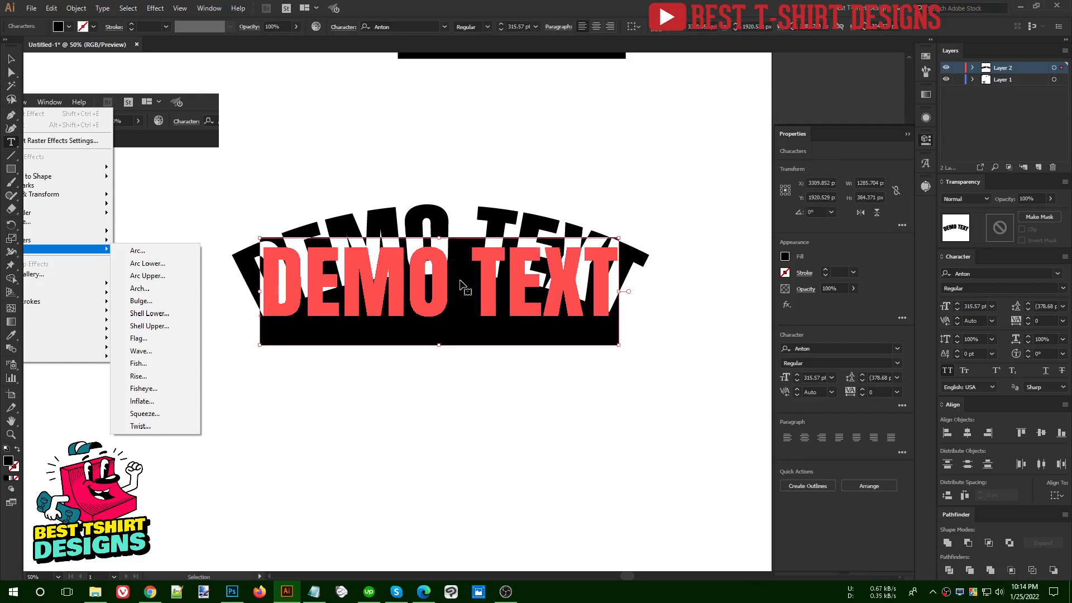
left_click(11, 59)
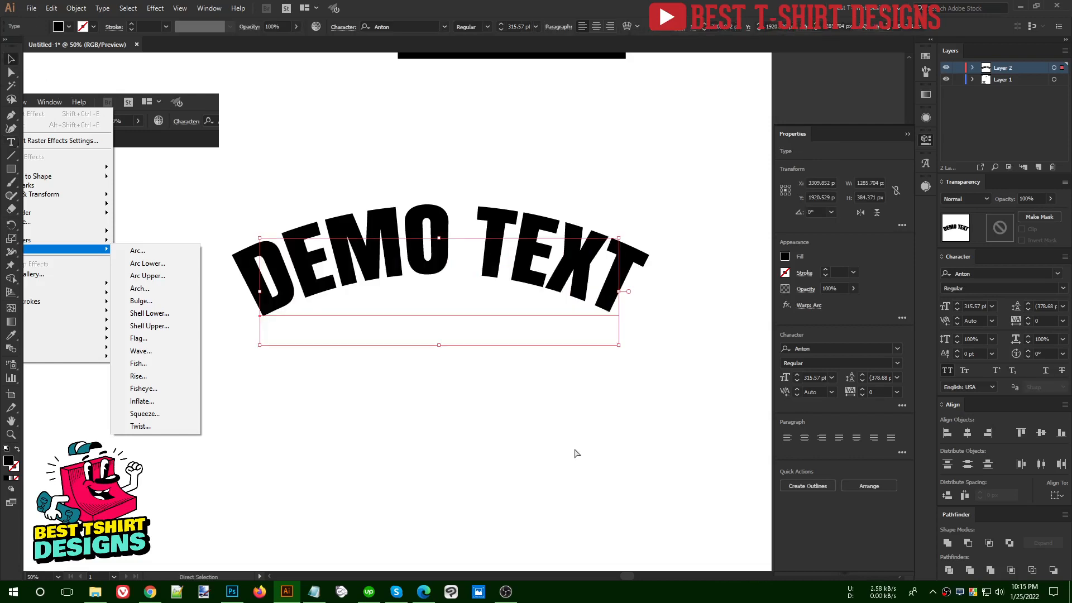
left_click_drag(501, 349, 525, 486)
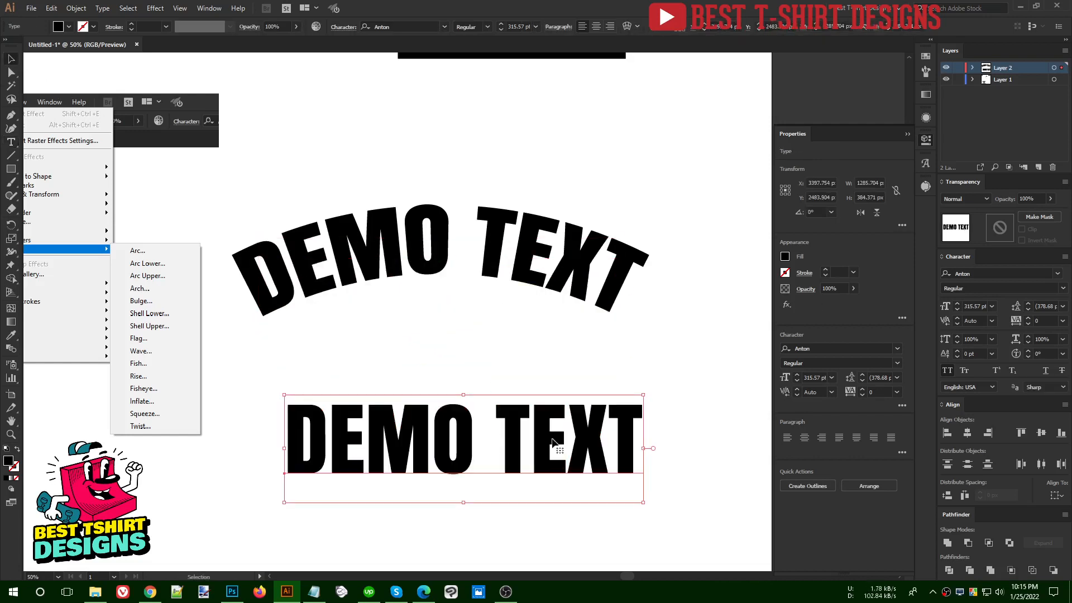
left_click_drag(585, 421, 614, 183)
left_click_drag(589, 450, 594, 416)
left_click_drag(587, 215, 534, 308)
left_click_drag(544, 404, 564, 386)
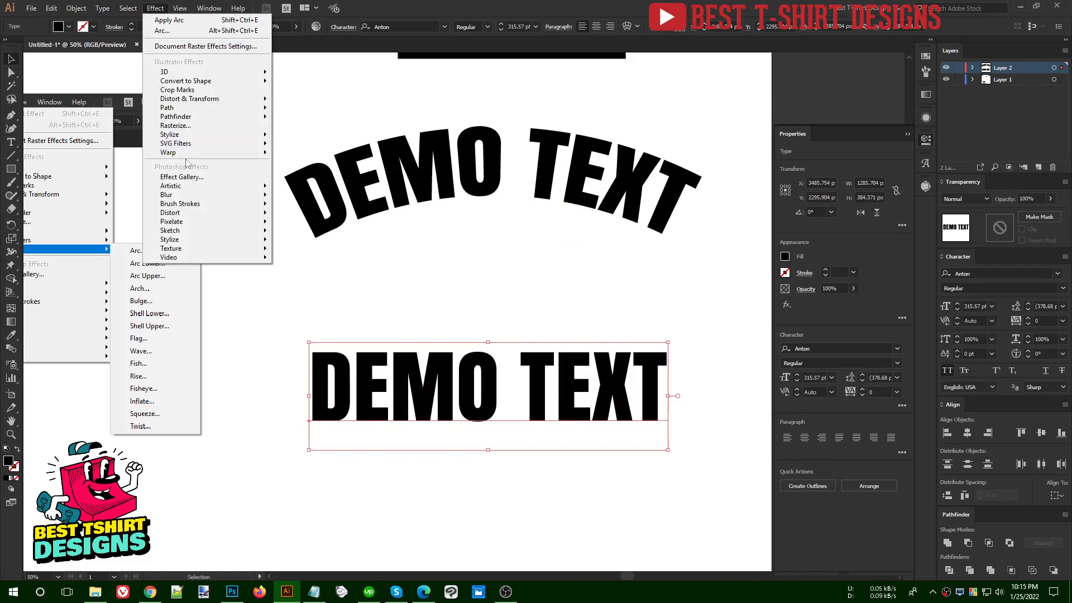
Step: Start an Arc Lower warp on the lower DEMO TEXT line and raise the bend to 60%
mouse_move(186, 152)
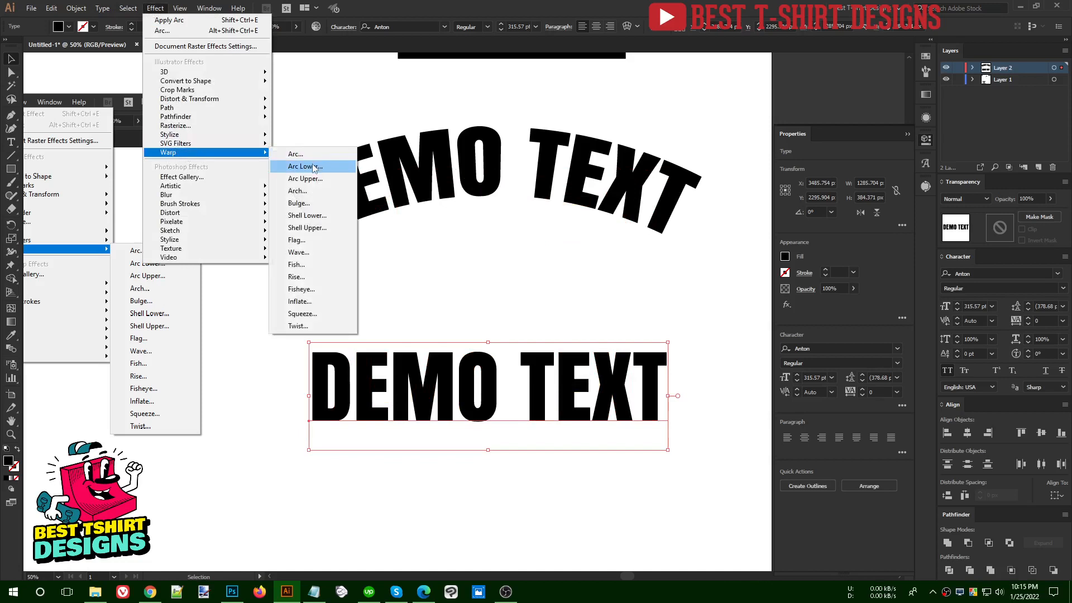
left_click(313, 167)
left_click_drag(534, 302, 533, 142)
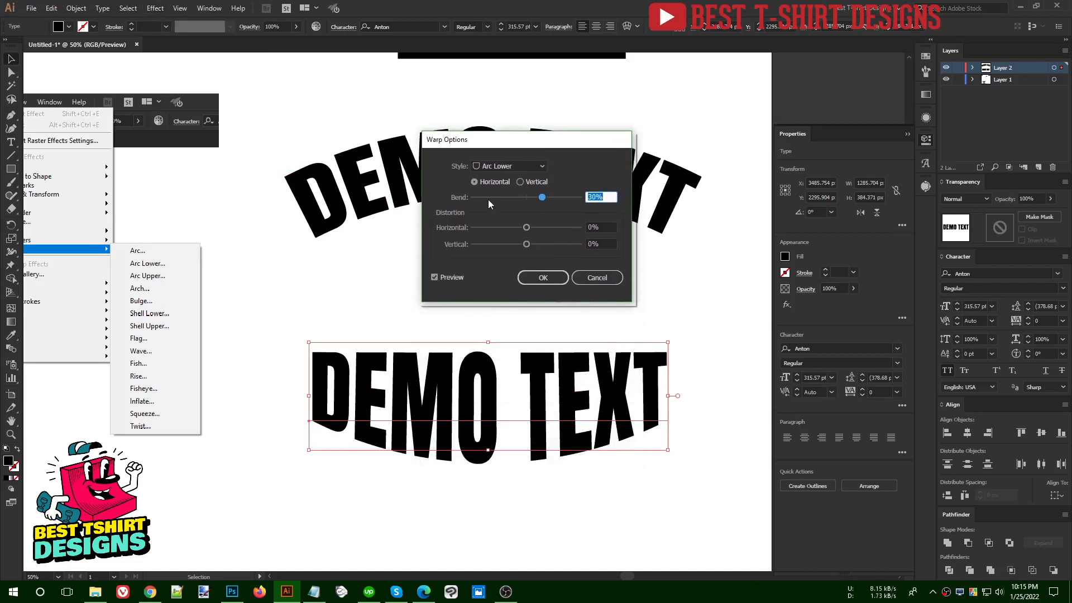
key("shift+Up")
key("shift+Up")
key("shift+Up")
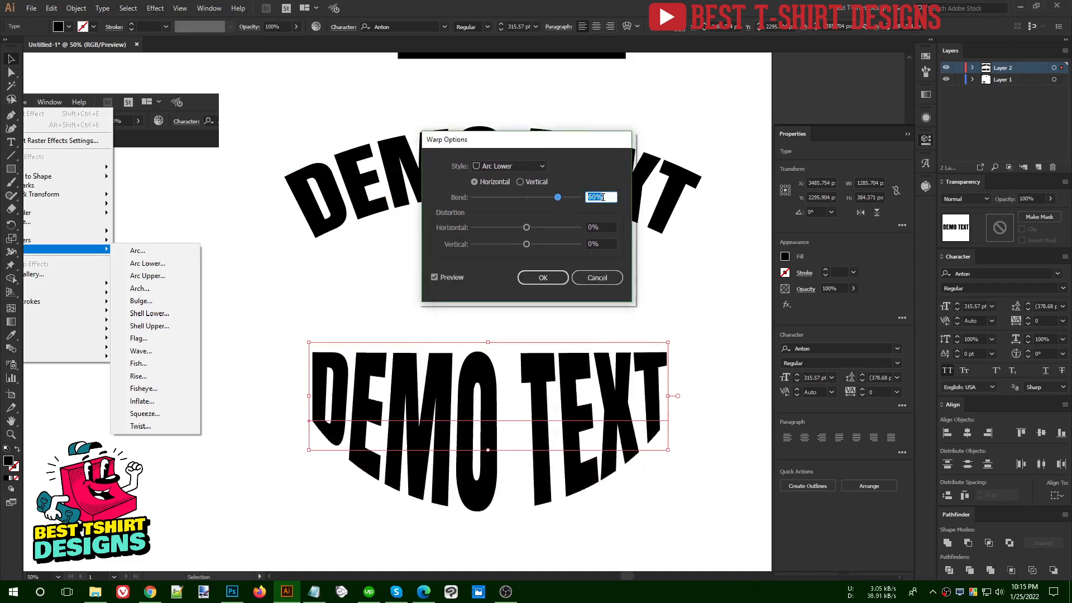
Step: Try a negative bend of -20% on the Arc Lower warp
key("shift+Down")
key("shift+Down")
key("shift+Down")
key("shift+Down")
key("shift+Down")
key("shift+Down")
key("shift+Down")
key("shift+Down")
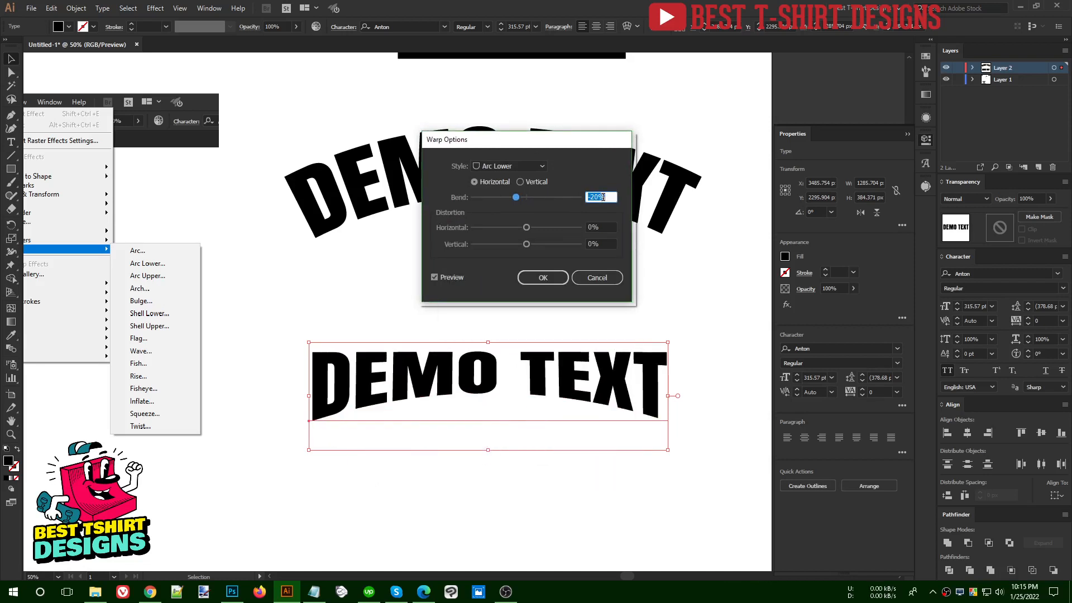
Step: Try the Arc Upper and Shell Upper warp styles on the lower text with a bend of -10%
left_click(504, 166)
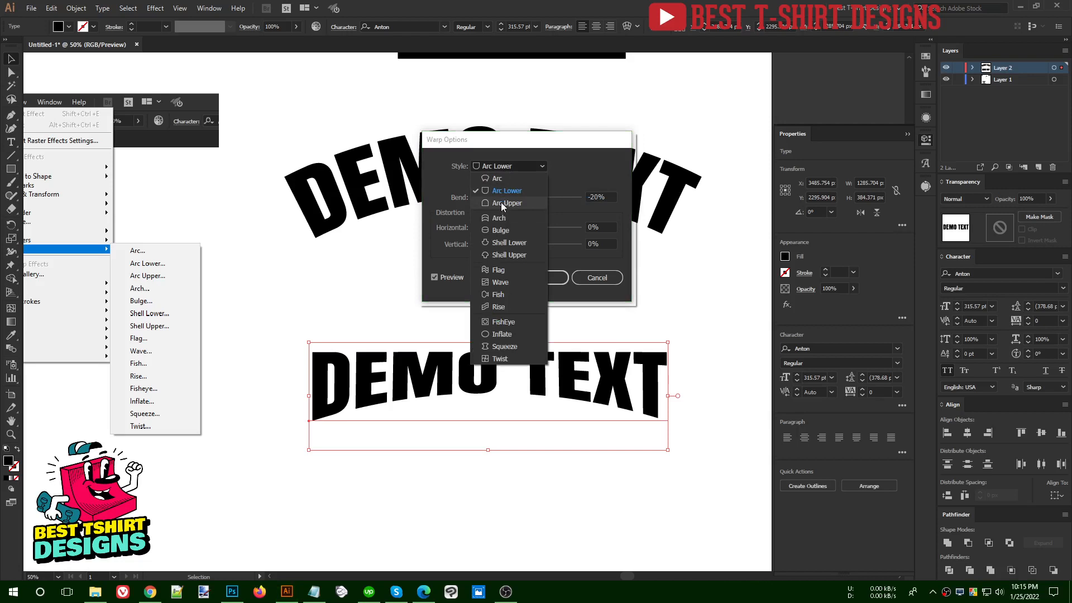
left_click(501, 204)
key("shift+Up")
key("shift+Up")
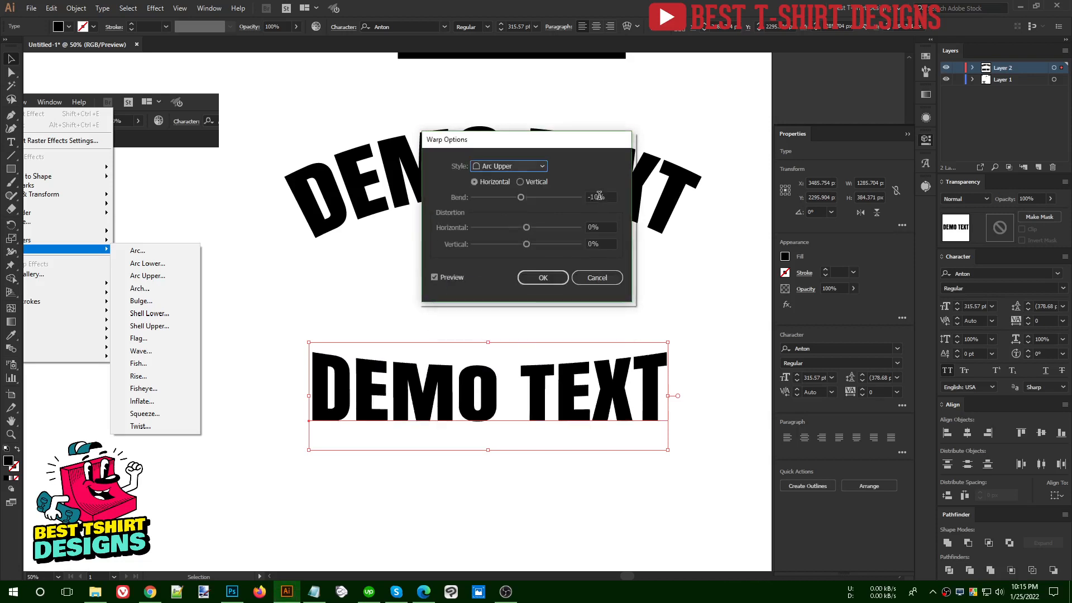
key("shift+Down")
left_click(499, 168)
left_click(507, 249)
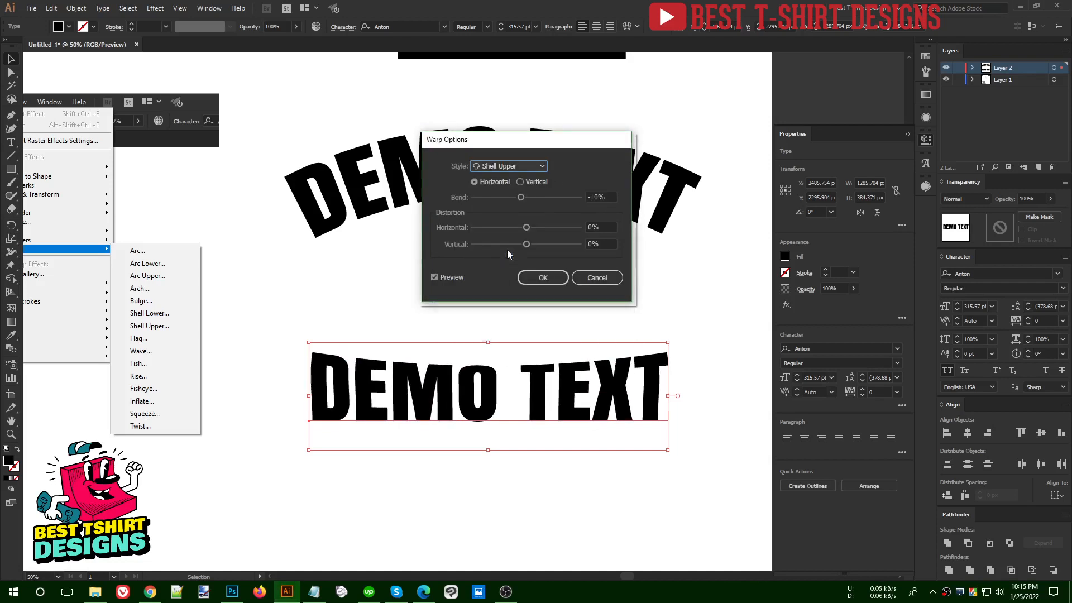
Step: Try the Fish warp style on the lower text with different bends, including -20%, 40% and -10%
left_click(504, 166)
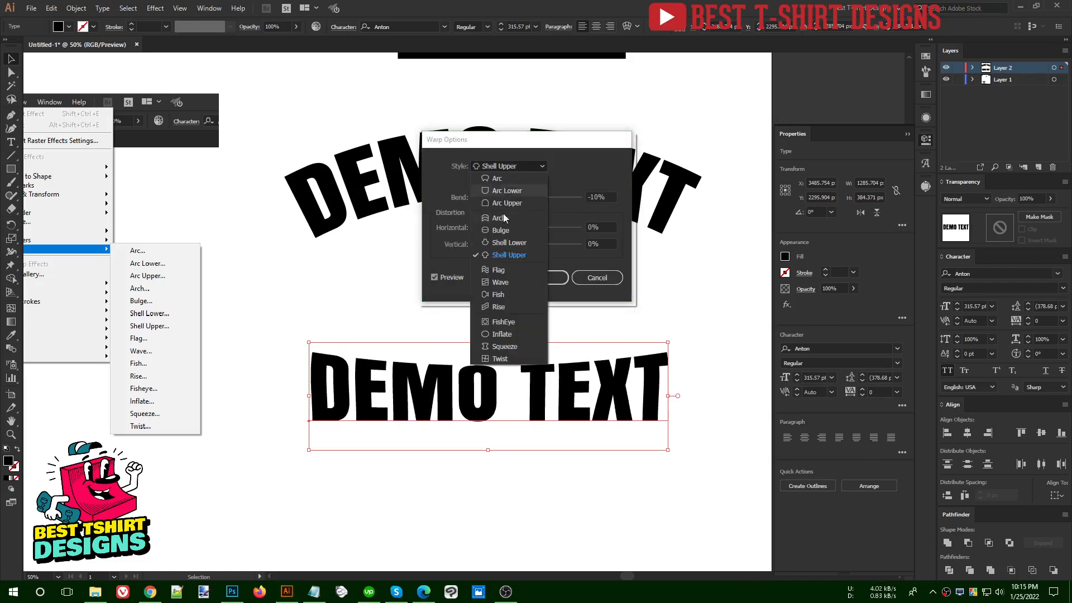
left_click(501, 295)
left_click(601, 197)
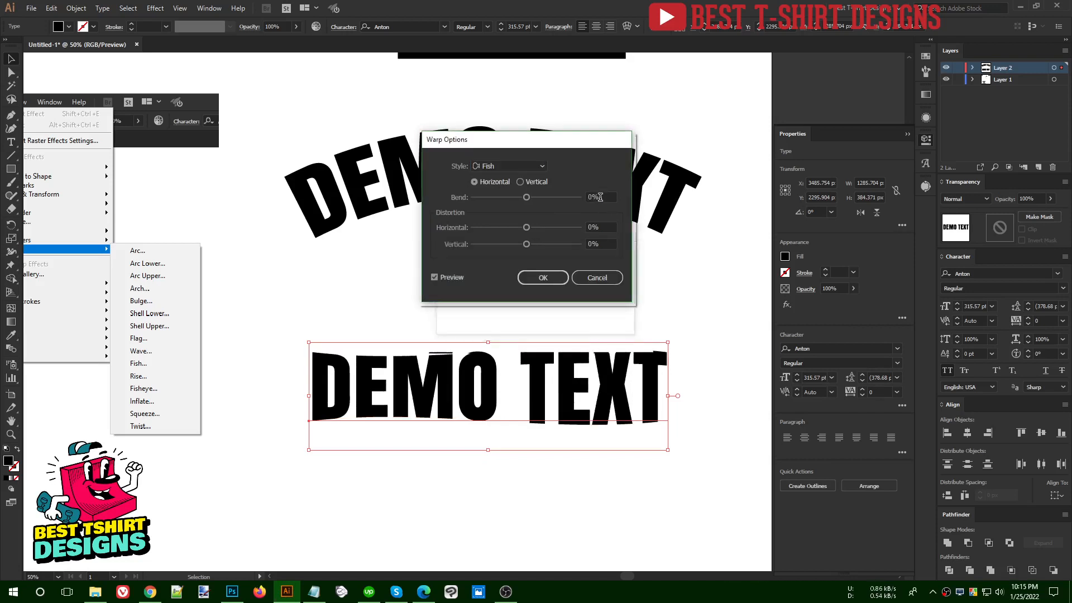
key("shift+Up")
key("shift+Up")
key("shift+Up")
key("shift+Up")
scroll(601, 197, "down", 8)
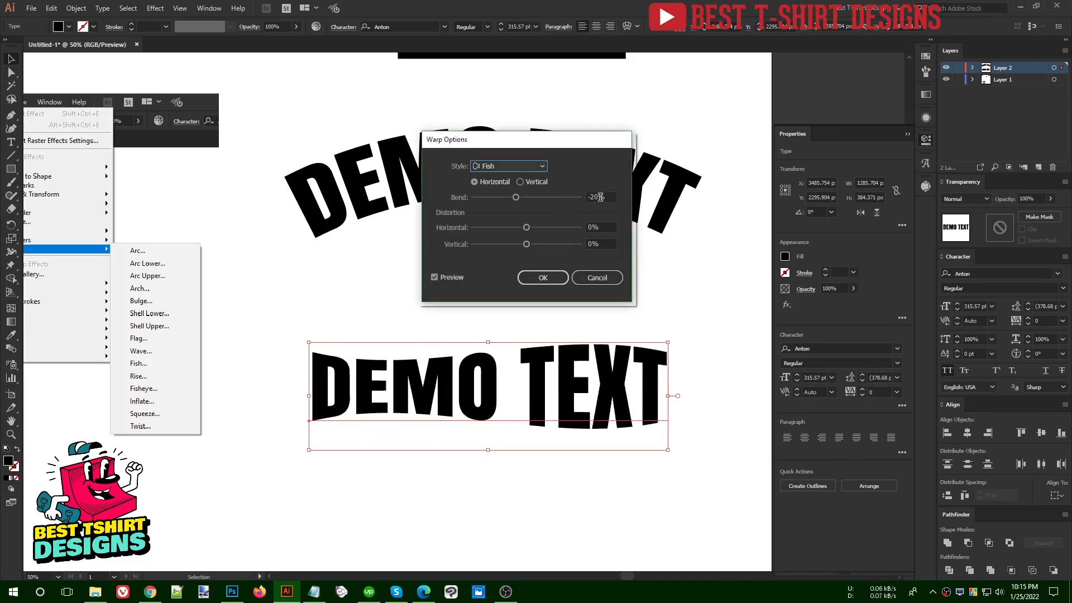
scroll(601, 197, "up", 6)
scroll(601, 197, "down", 4)
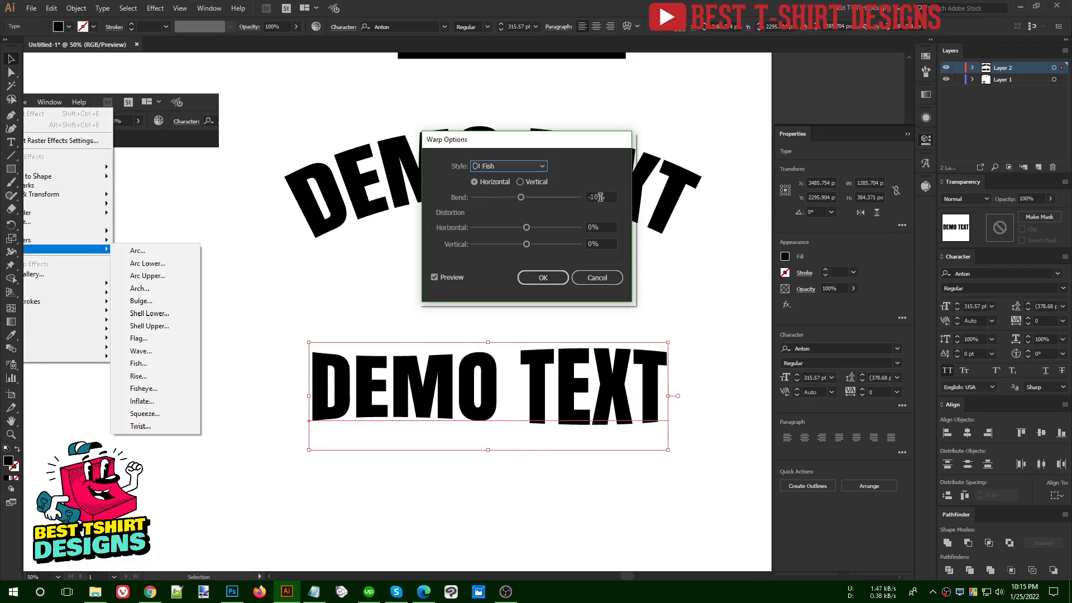
scroll(600, 197, "up", 5)
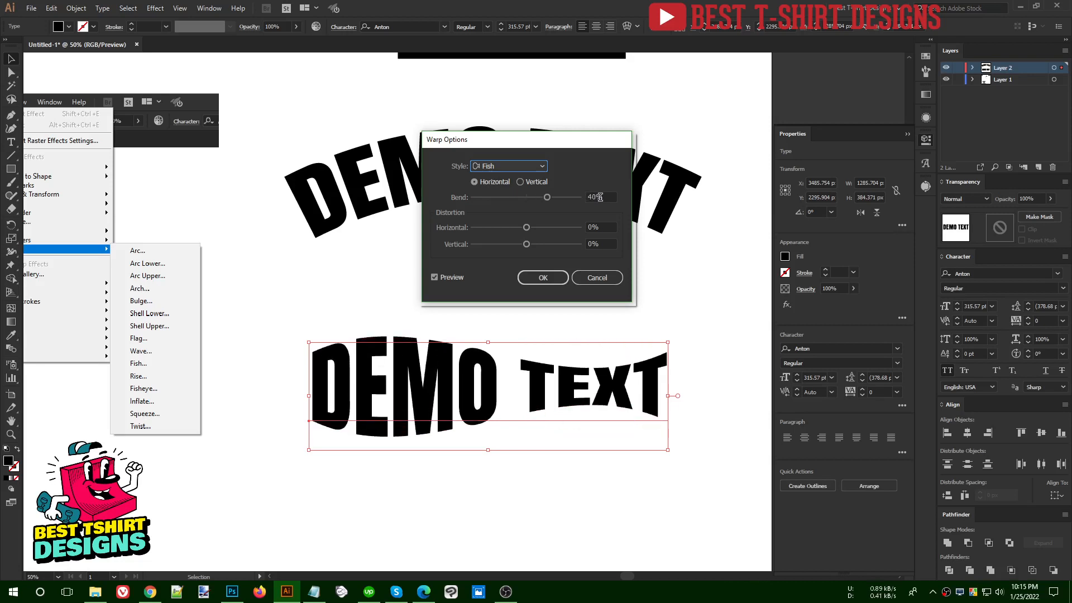
scroll(601, 198, "down", 6)
scroll(600, 197, "up", 3)
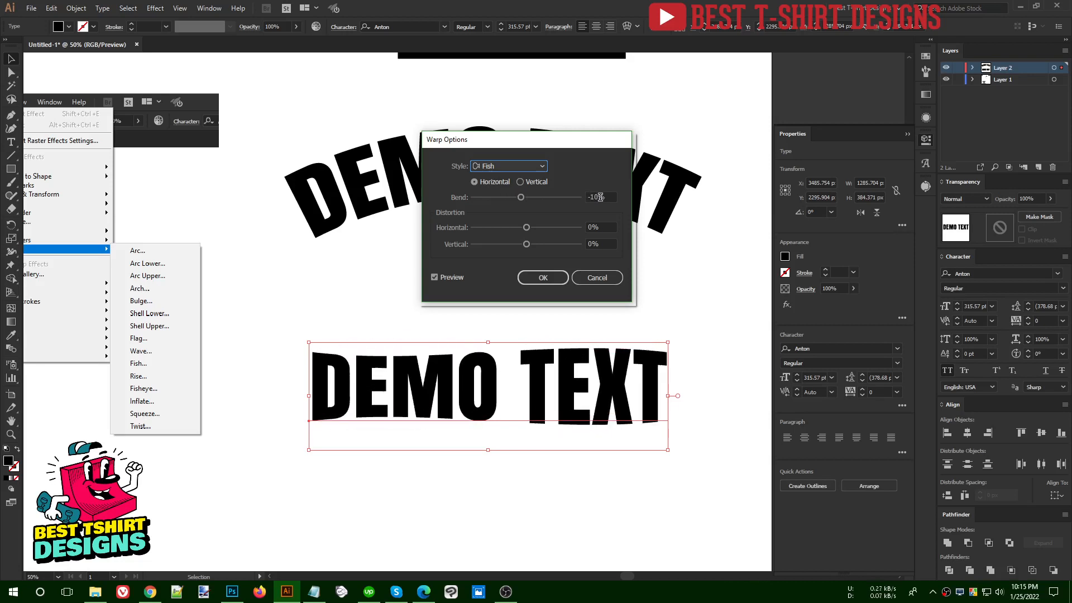
Step: Switch the lower text's warp style to Arc and set the bend to 40%
left_click(484, 163)
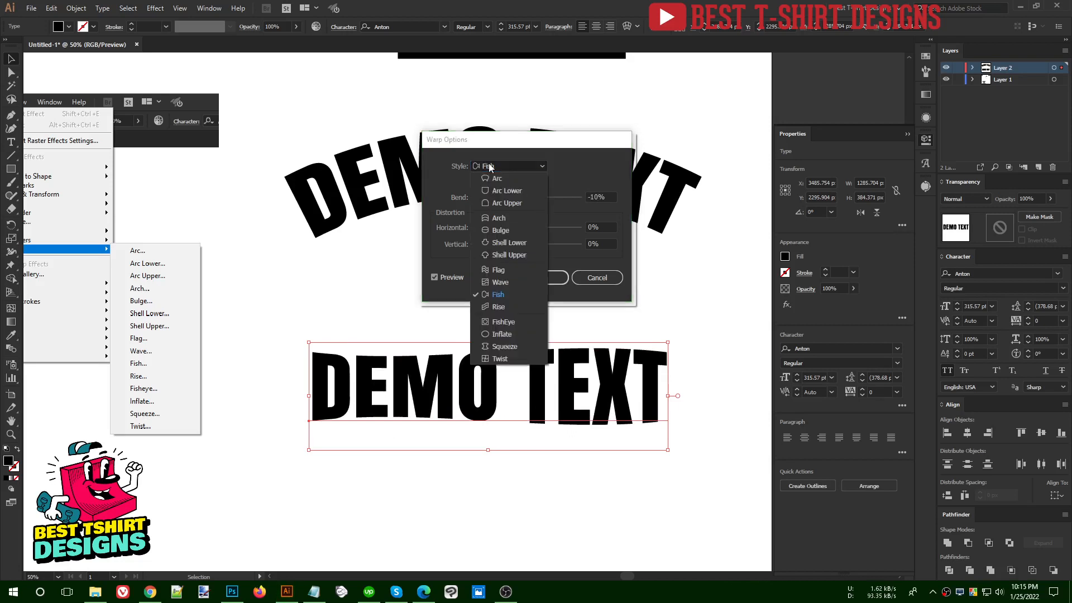
left_click(494, 178)
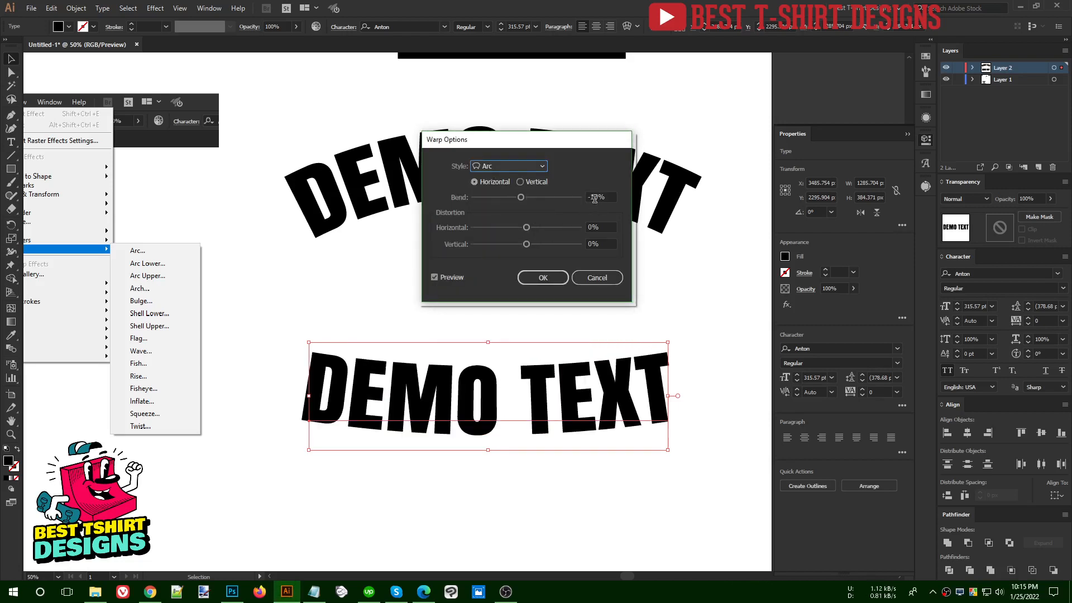
scroll(595, 198, "up", 5)
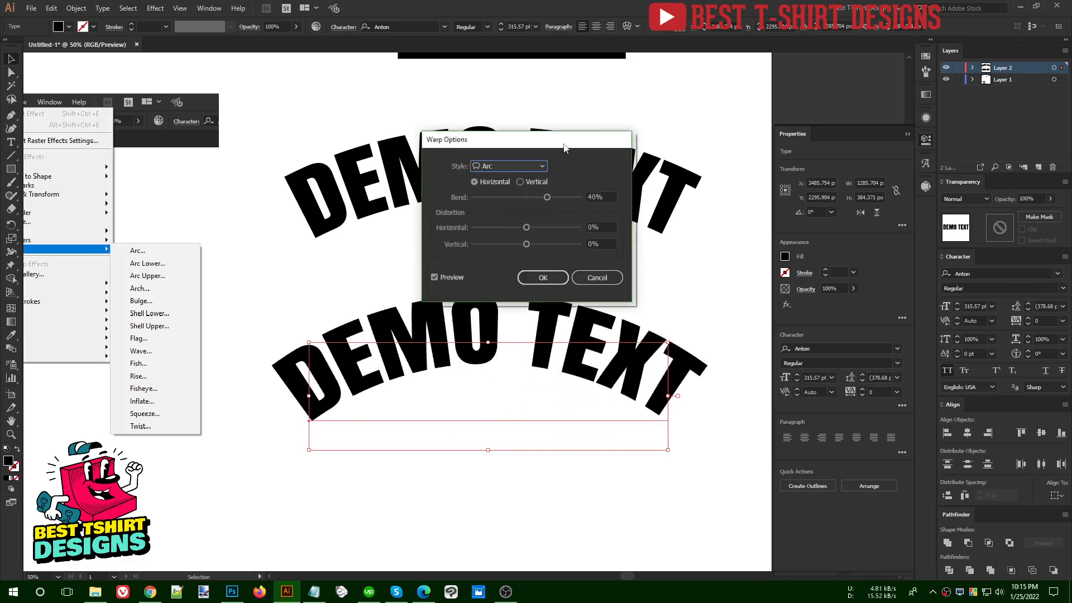
Step: Set the Arc warp's horizontal distortion to 50%, try 10% vertical distortion, return it to 0% and apply the effect
left_click_drag(564, 147, 538, 120)
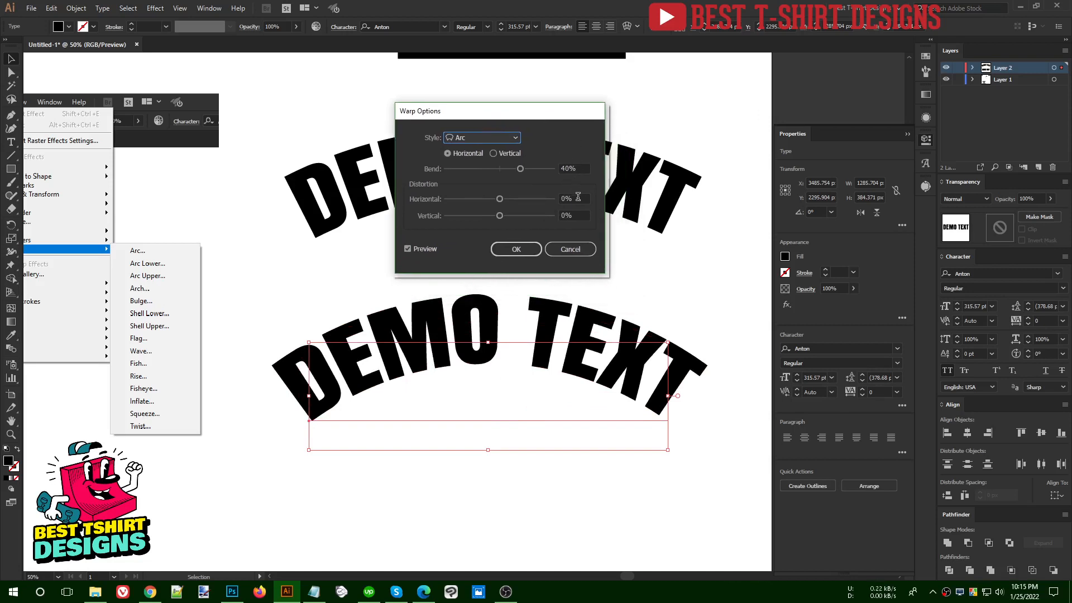
scroll(578, 198, "up", 5)
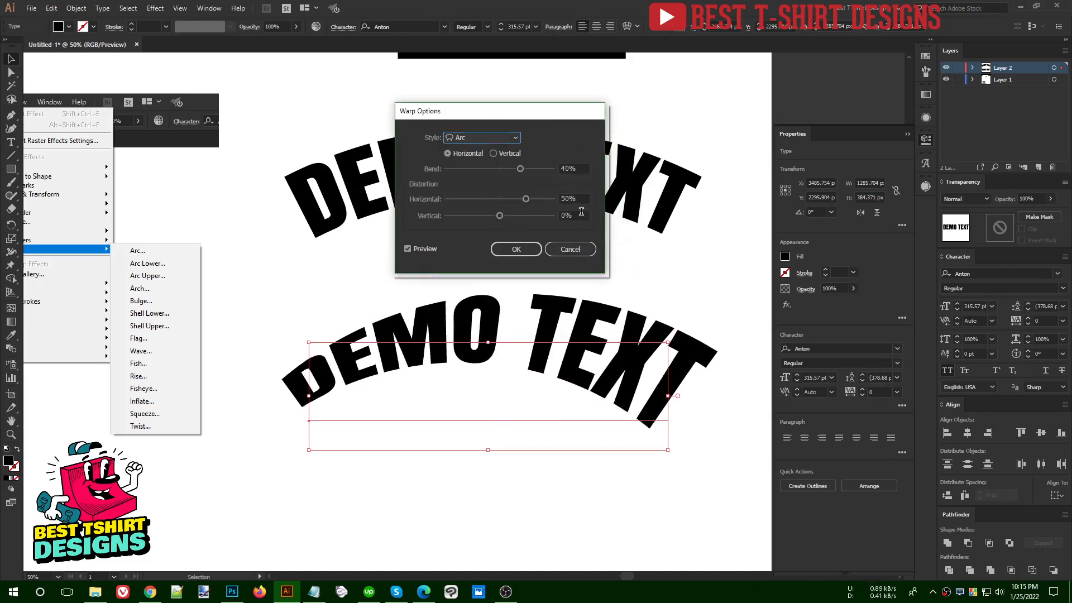
scroll(582, 212, "up", 1)
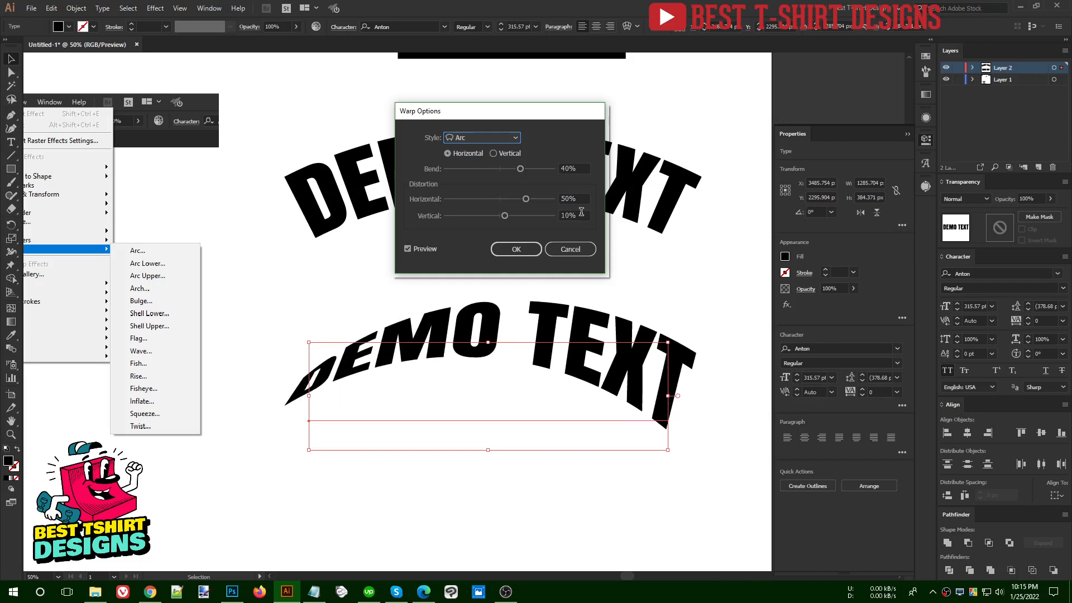
scroll(582, 212, "down", 1)
left_click(515, 249)
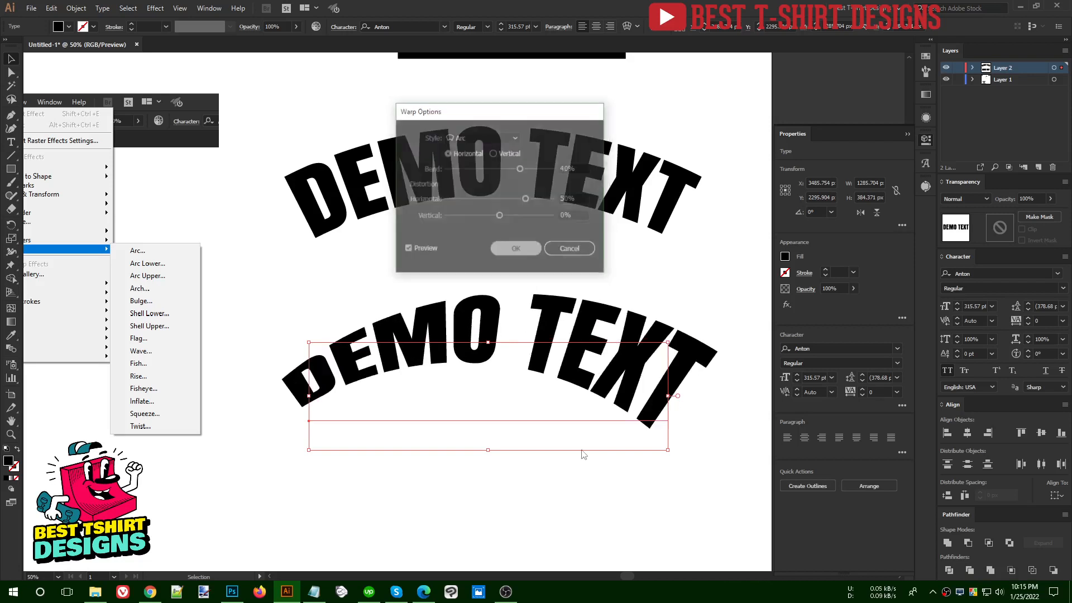
left_click(658, 503)
Step: Reopen the lower text's applied Arc warp settings and close them without changes
left_click_drag(764, 354, 821, 303)
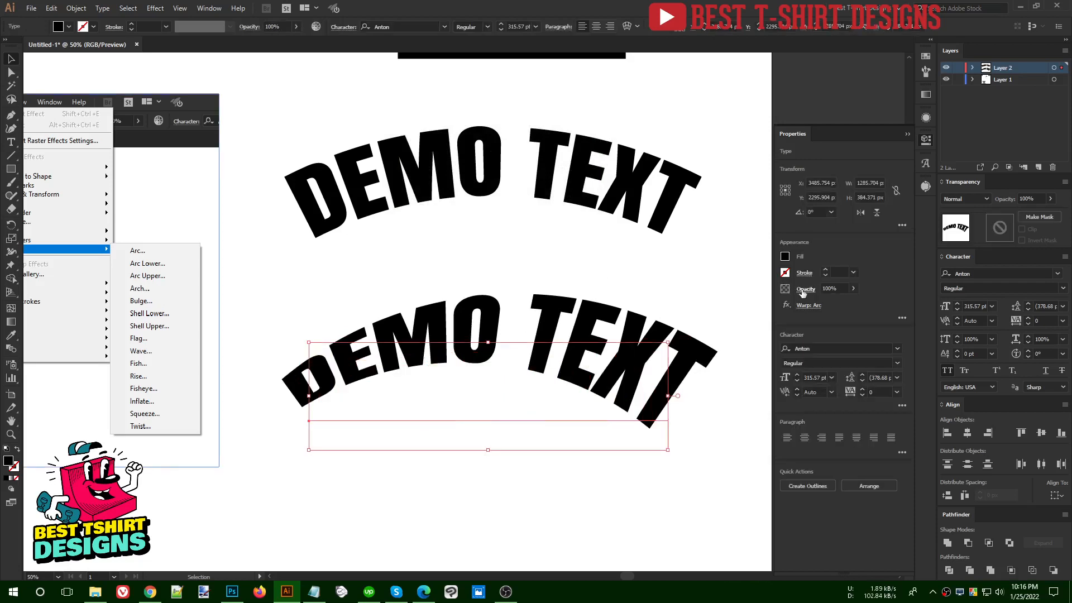
left_click(806, 307)
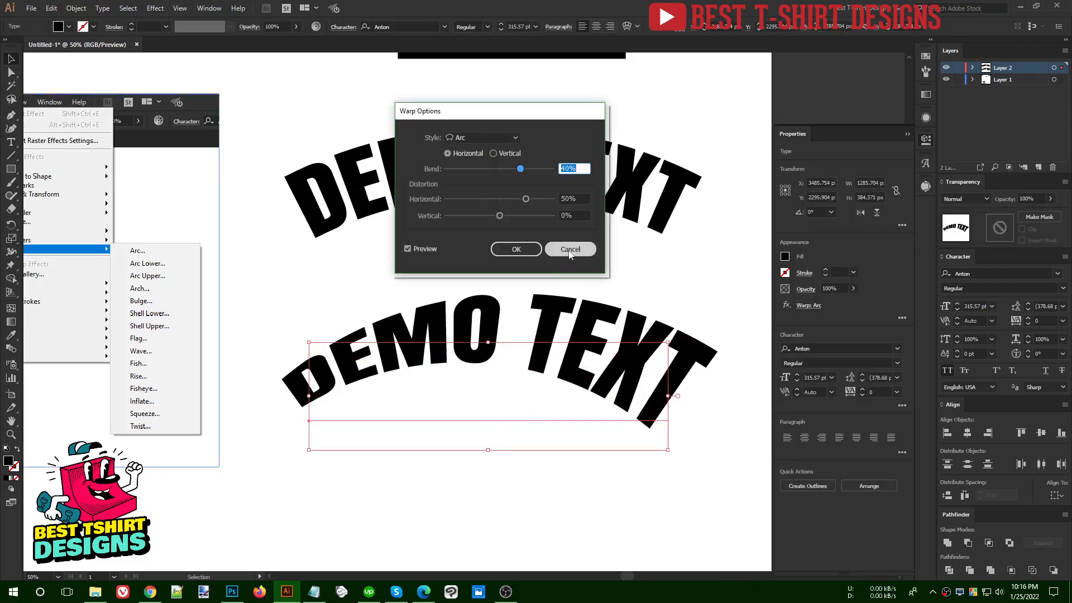
left_click(570, 250)
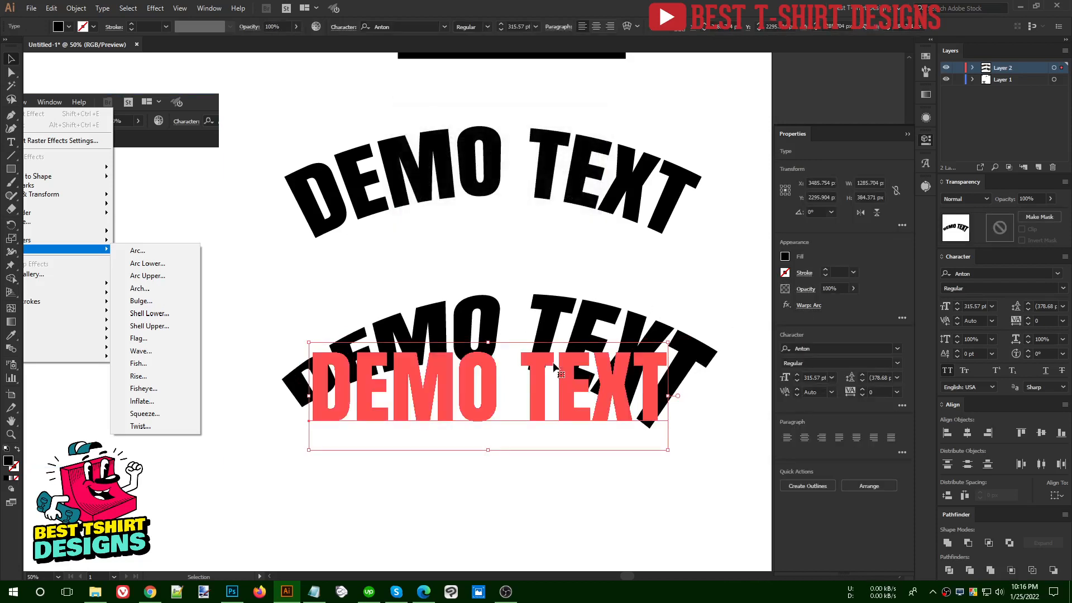
Step: Expand the appearance of the lower warped DEMO TEXT into shapes, compare it with the live line above and deselect everything
left_click(76, 8)
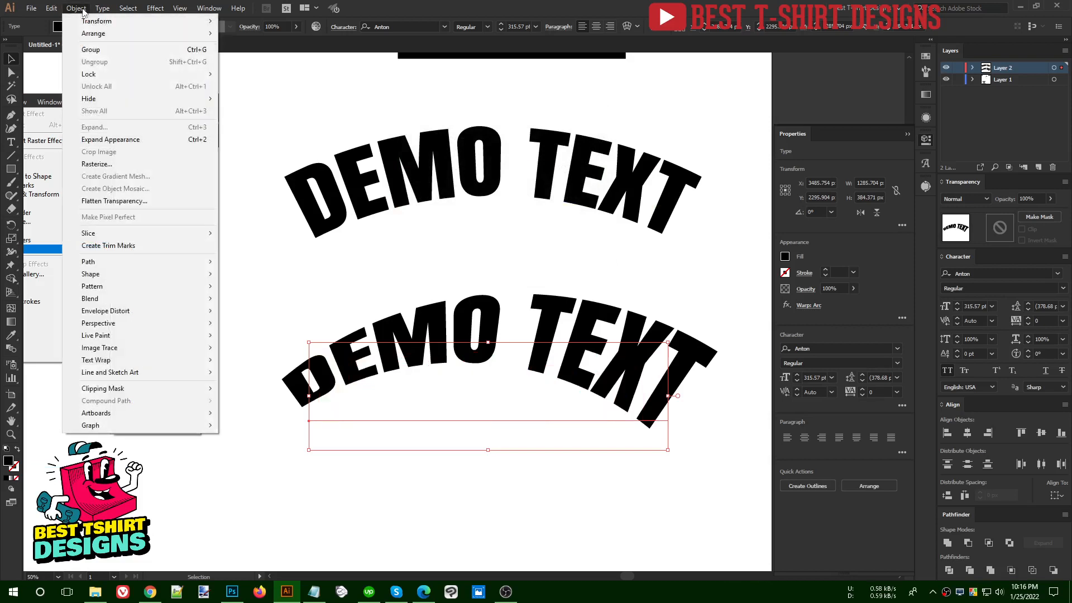
left_click(112, 140)
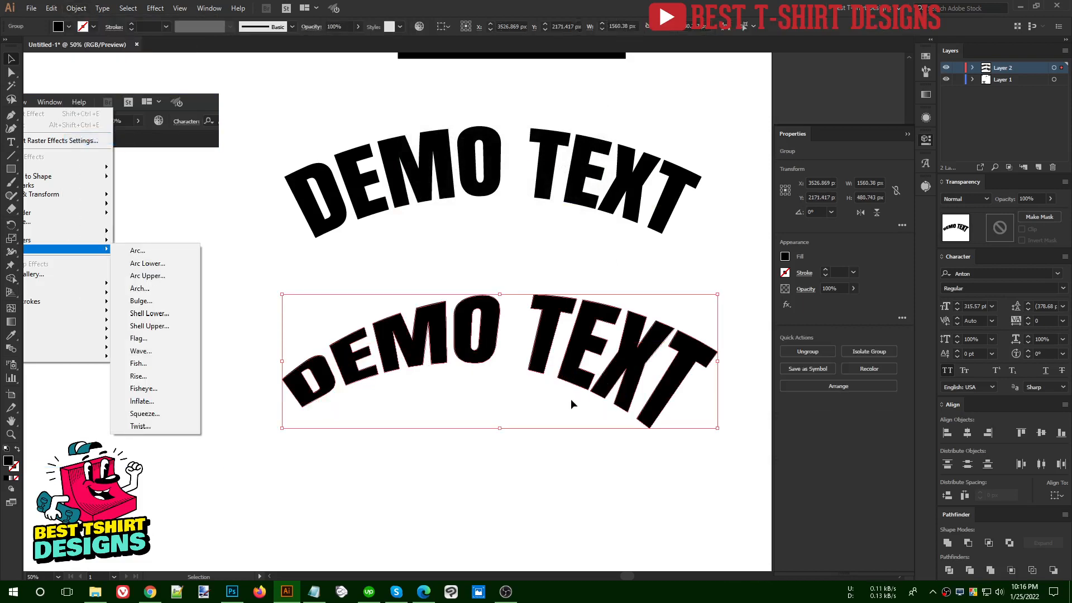
left_click_drag(643, 494, 441, 246)
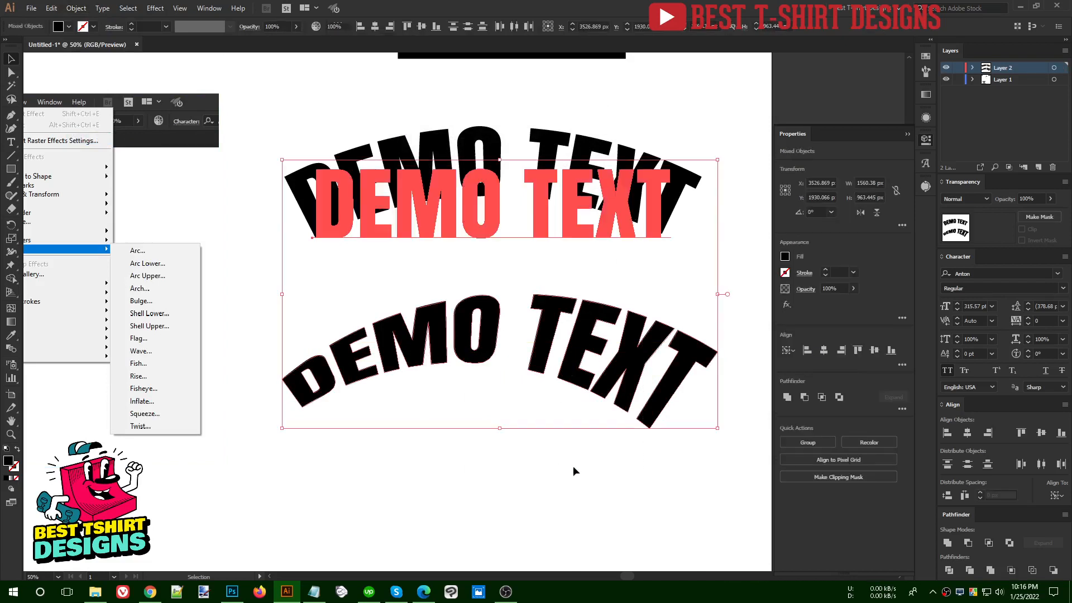
left_click(642, 494)
left_click_drag(642, 494, 668, 448)
left_click(548, 484)
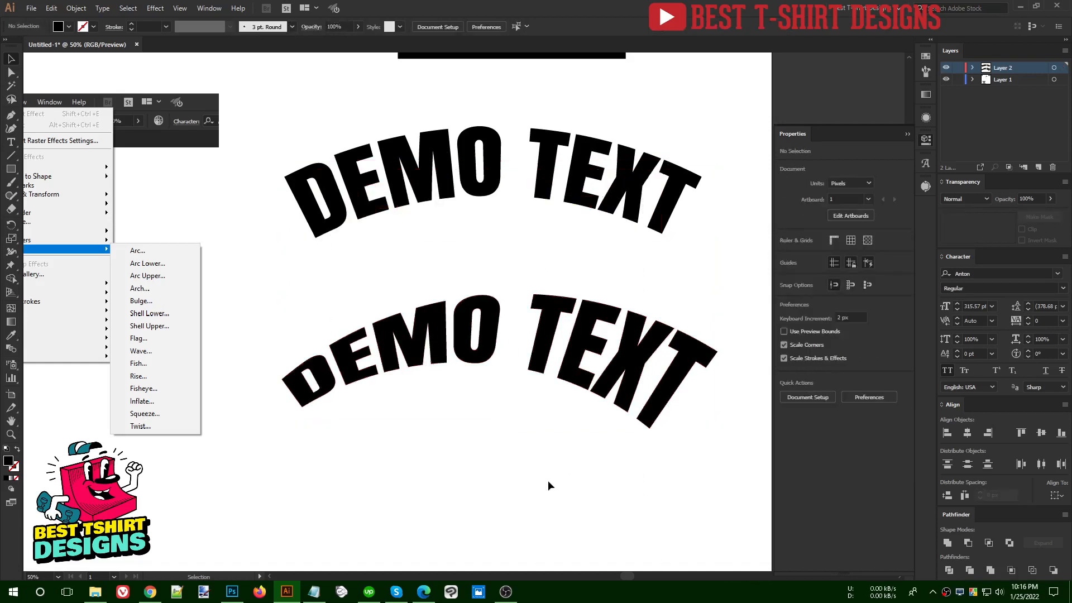